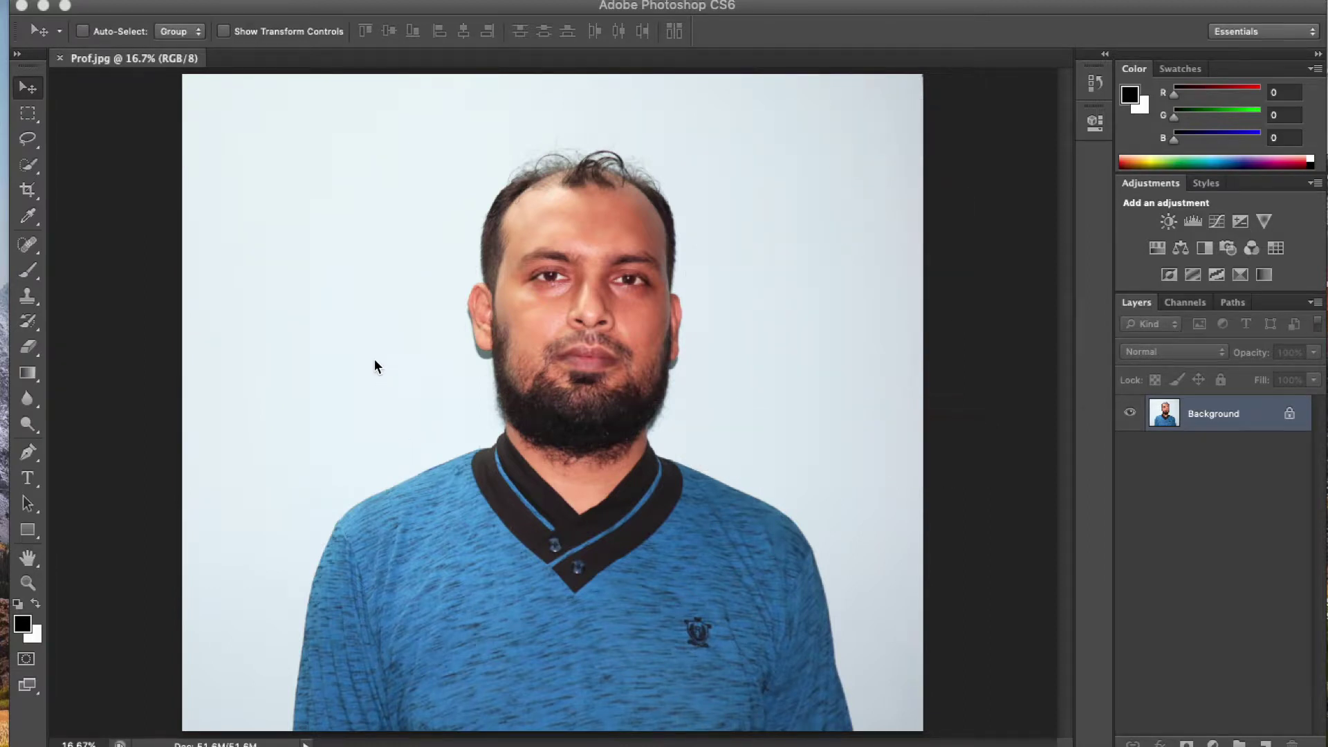
# Step: Use the Quick Selection Tool to select the man's head, face, beard and shirt
pyautogui.click(39, 172)
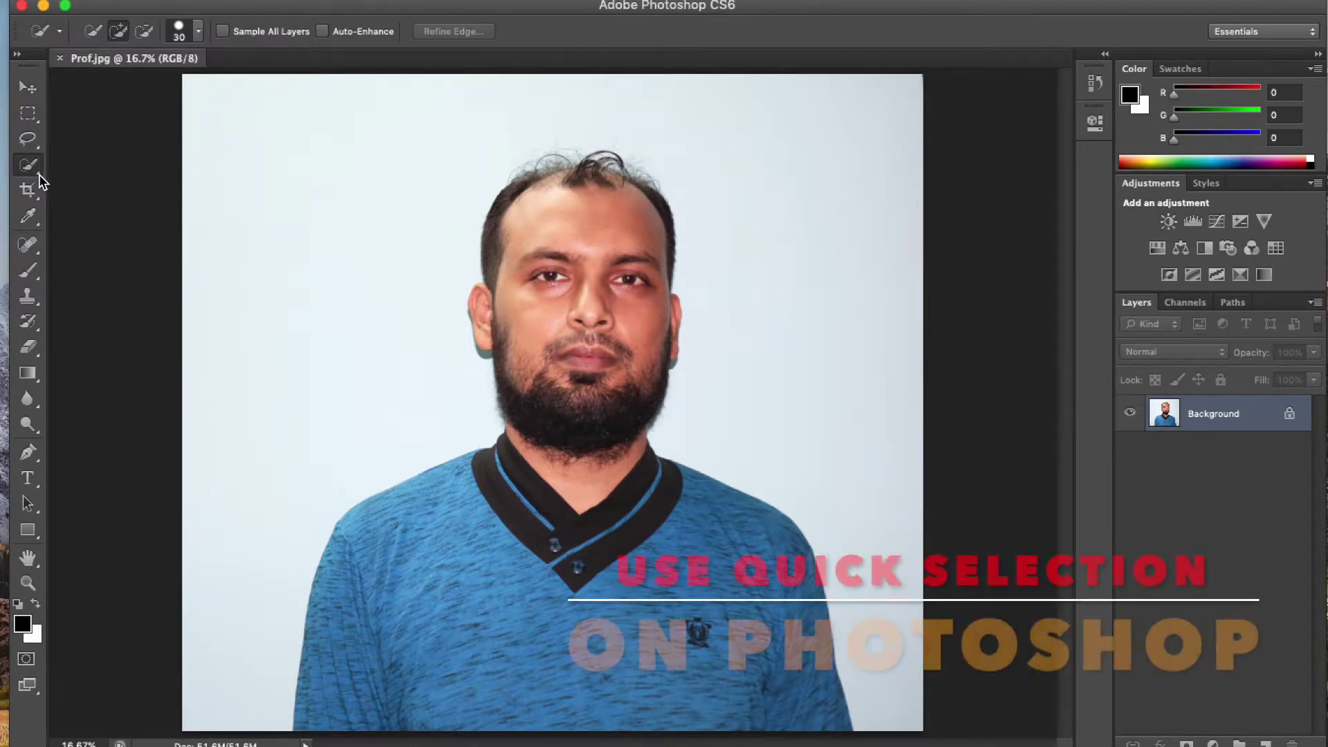
pyautogui.rightClick(38, 175)
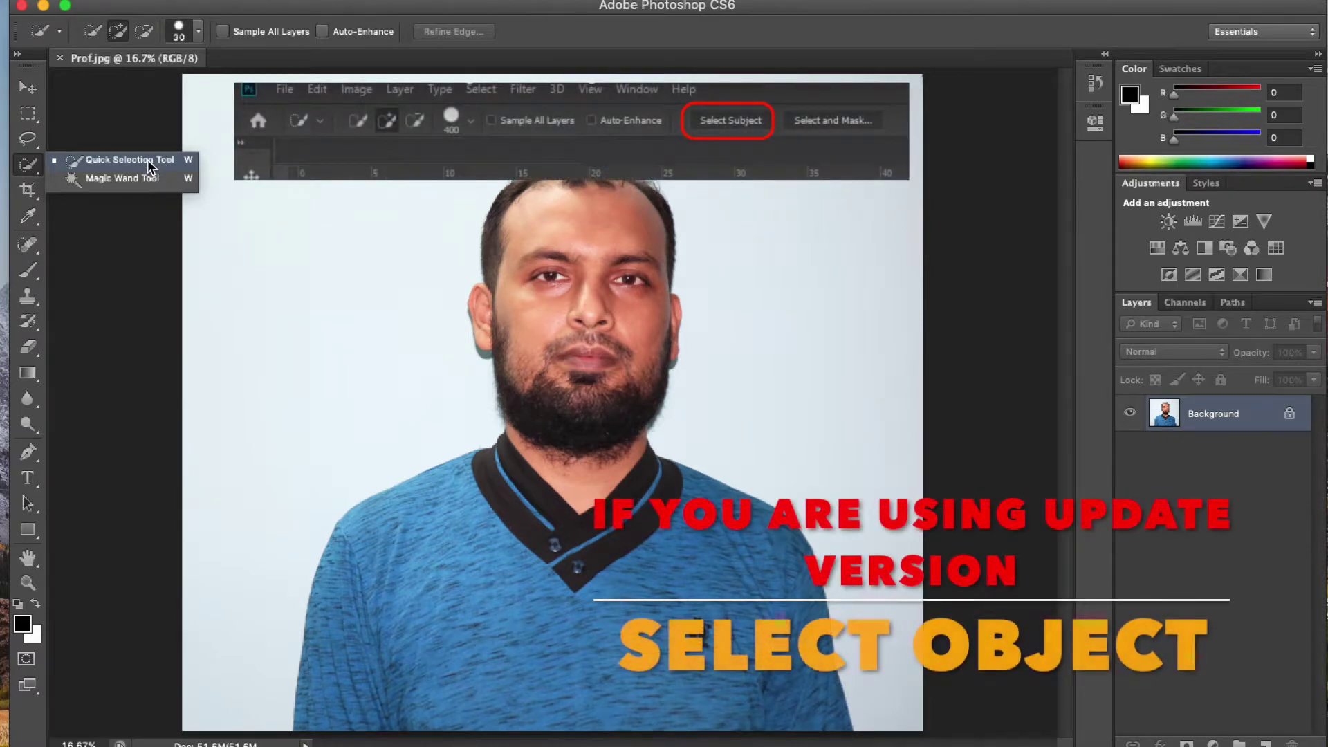
pyautogui.click(147, 160)
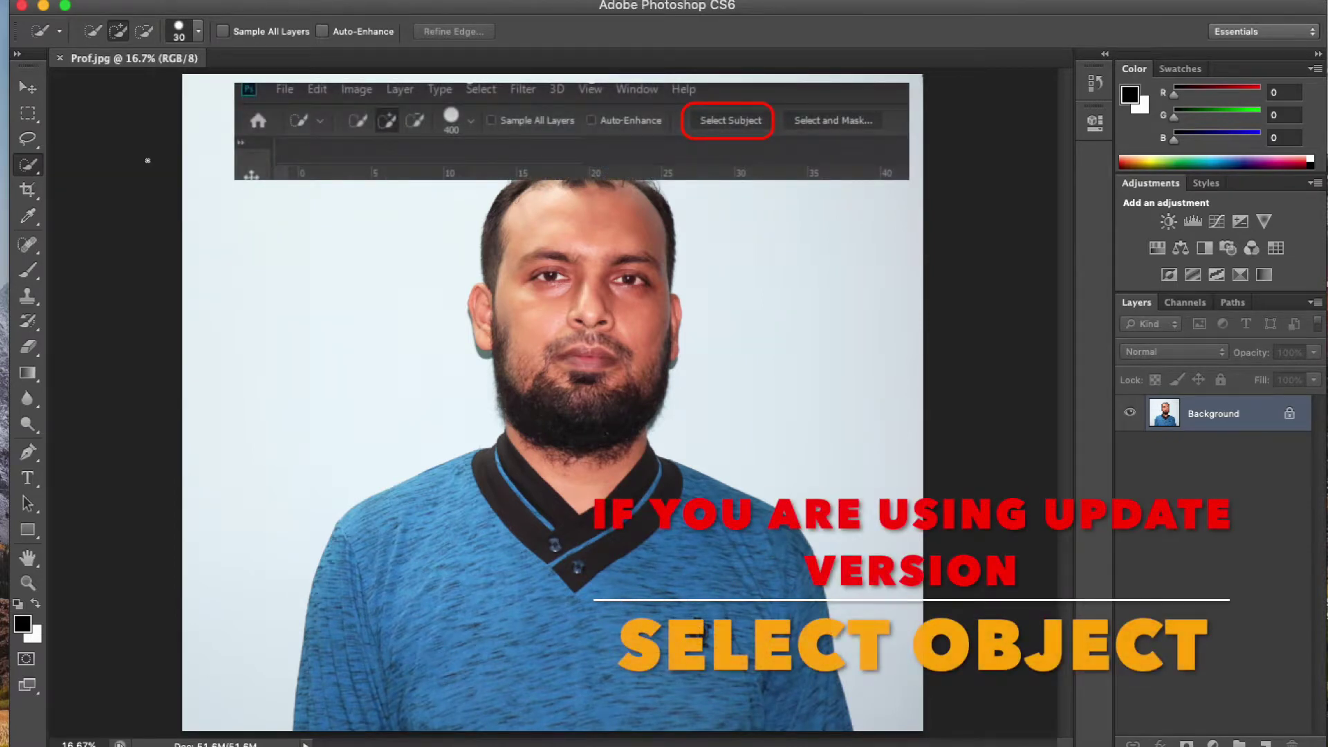
pyautogui.click(551, 190)
pyautogui.moveTo(513, 232)
pyautogui.mouseDown()
pyautogui.moveTo(557, 494)
pyautogui.moveTo(519, 453)
pyautogui.moveTo(423, 477)
pyautogui.moveTo(349, 530)
pyautogui.moveTo(325, 704)
pyautogui.moveTo(509, 629)
pyautogui.moveTo(786, 696)
pyautogui.mouseUp()
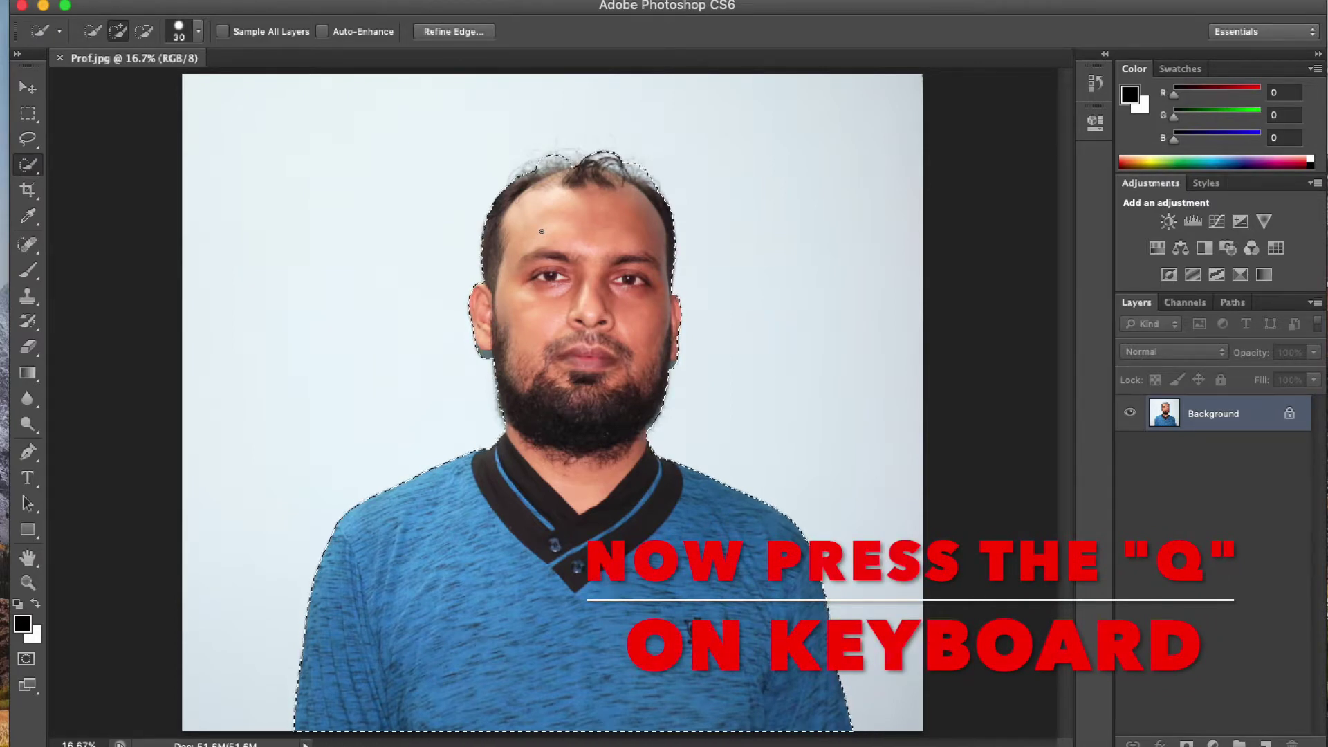
# Step: Enter Quick Mask mode, zoom in close on the face, and select the Brush Tool
pyautogui.press('q')
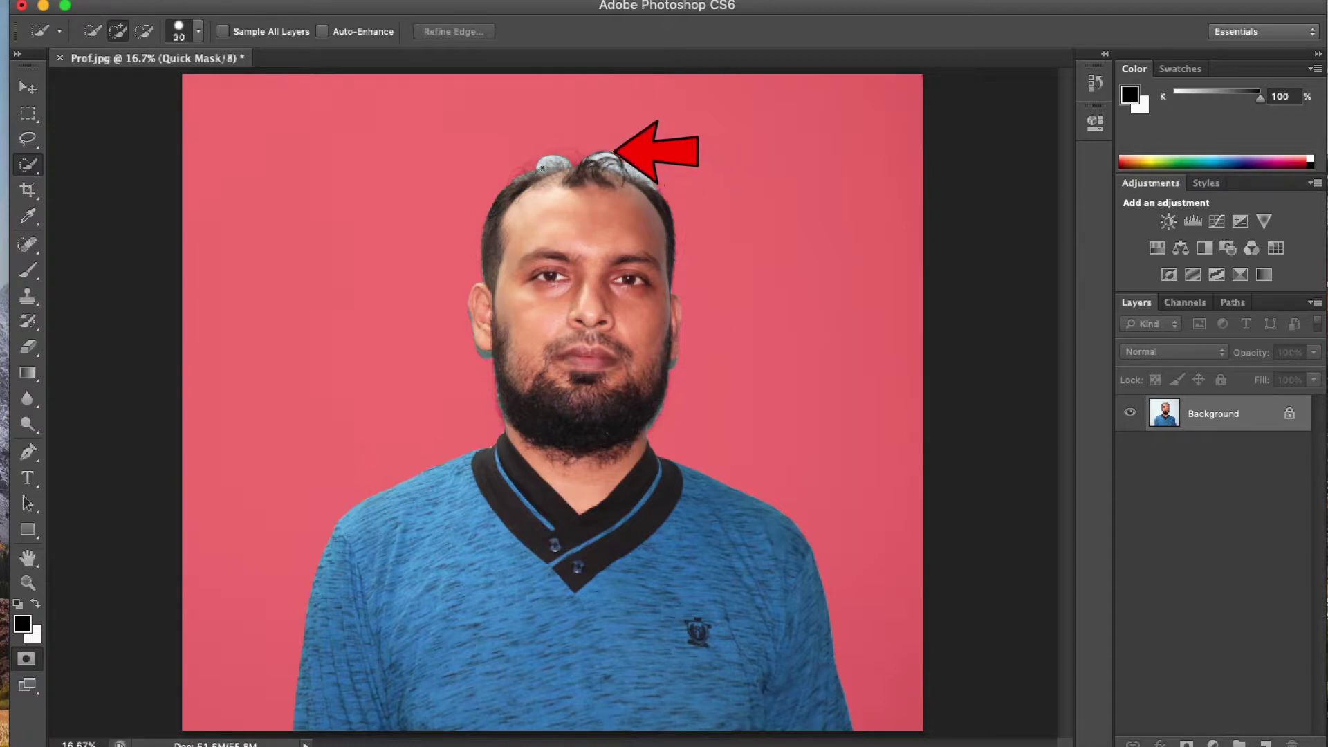
pyautogui.press('super+plus')
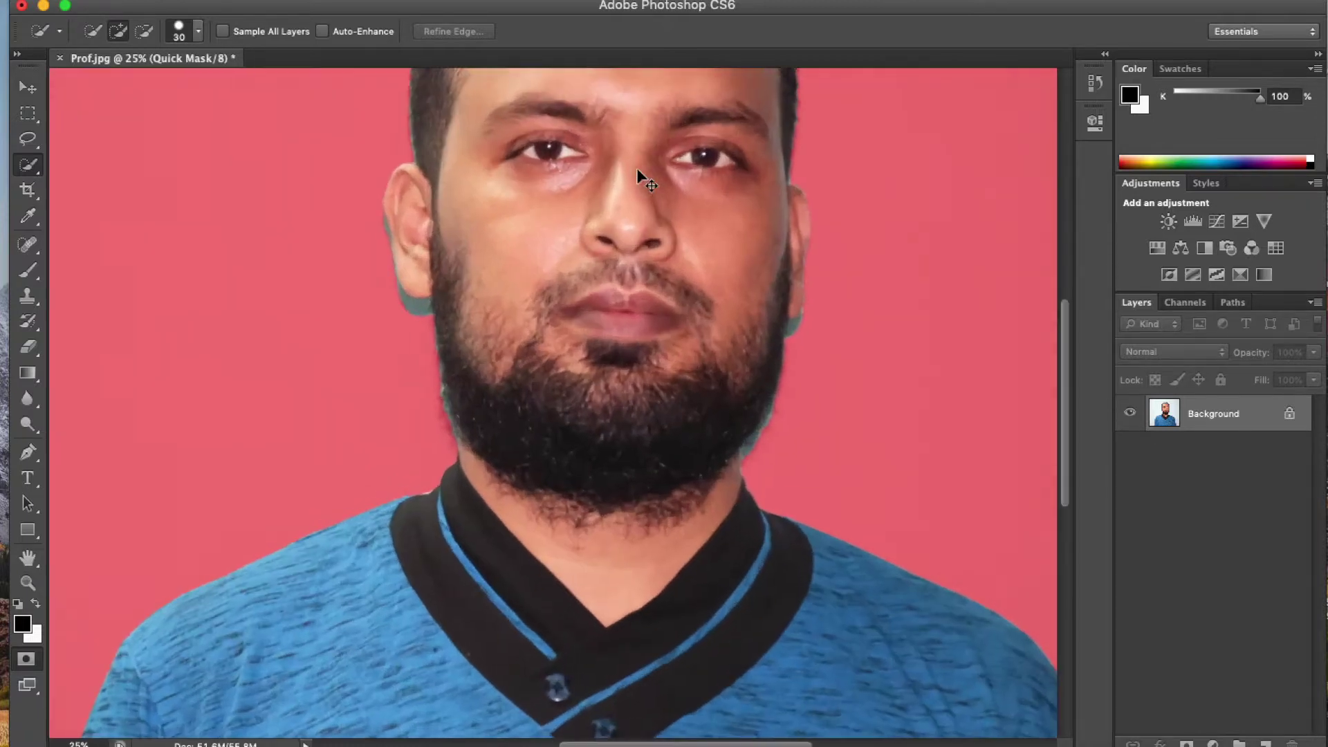
pyautogui.scroll(5, 637, 170)
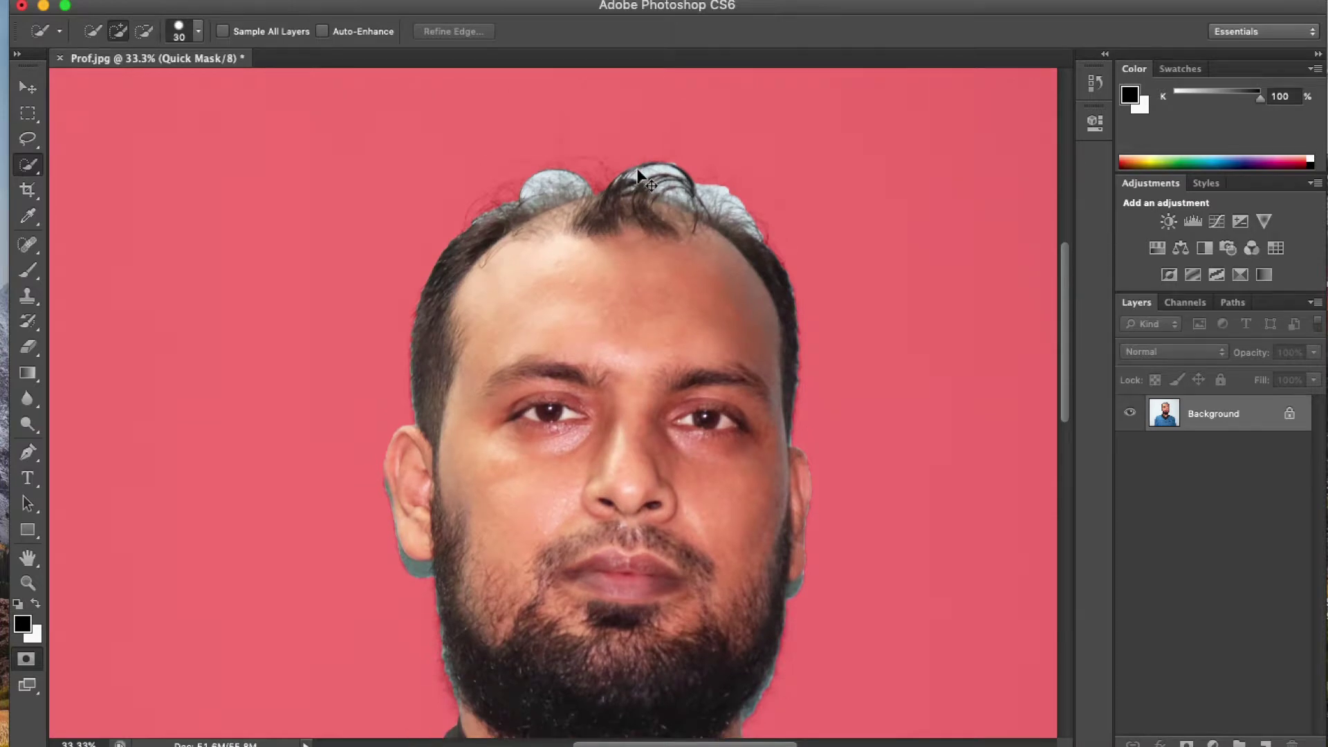
pyautogui.press('super+plus')
pyautogui.scroll(-2, 104, 365)
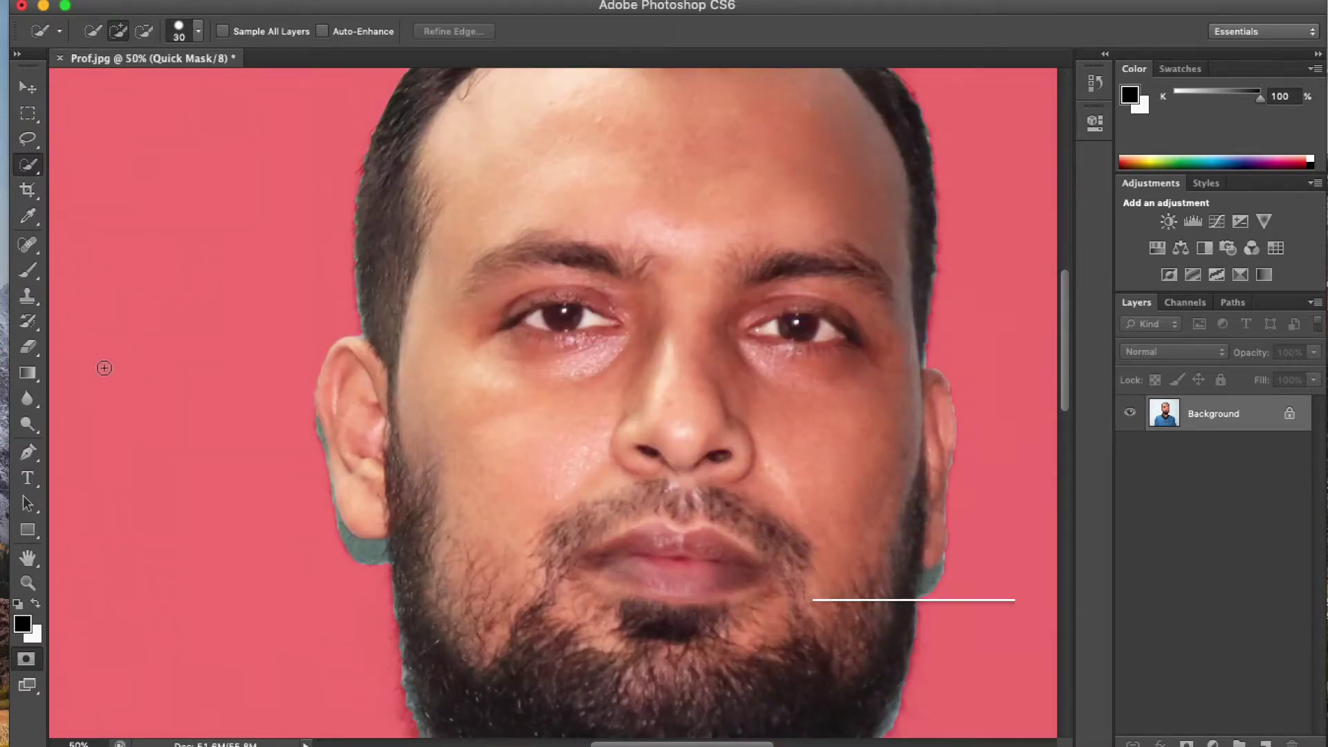
pyautogui.click(40, 281)
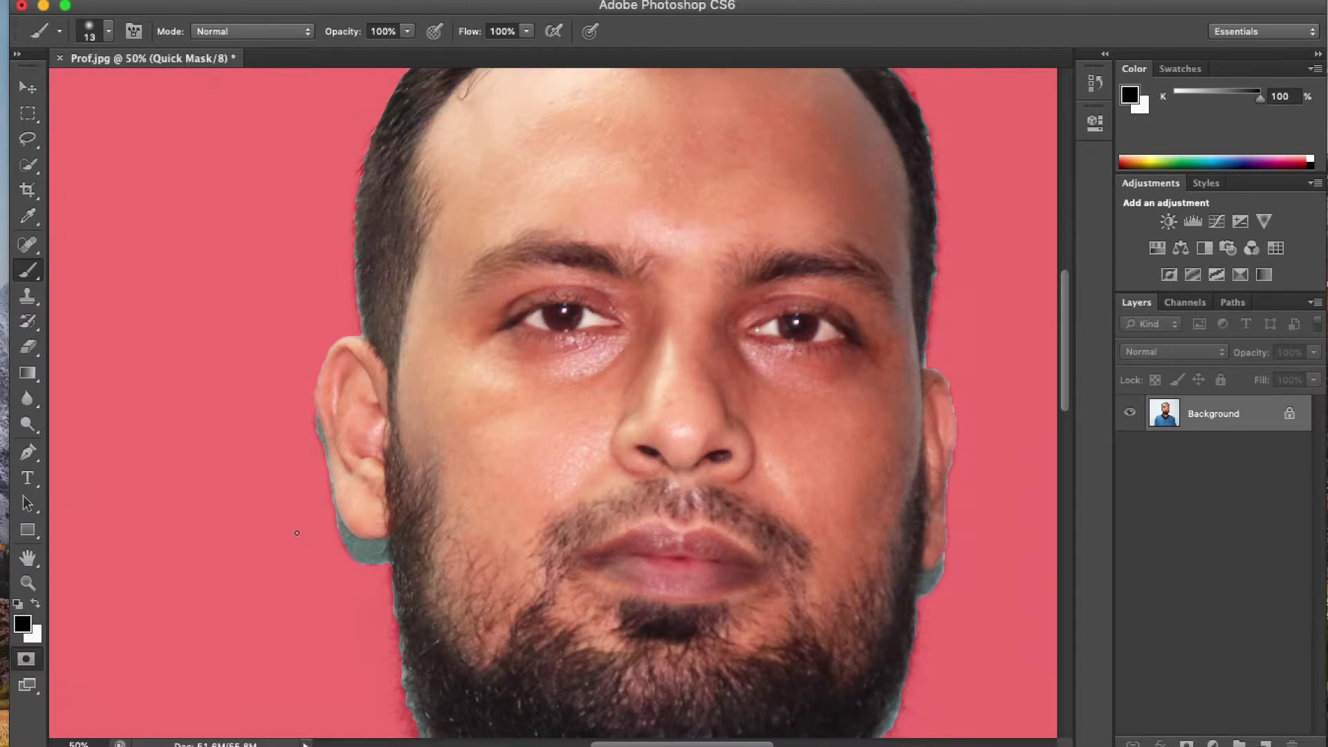
pyautogui.scroll(-3, 296, 533)
pyautogui.hscroll(3, 297, 533)
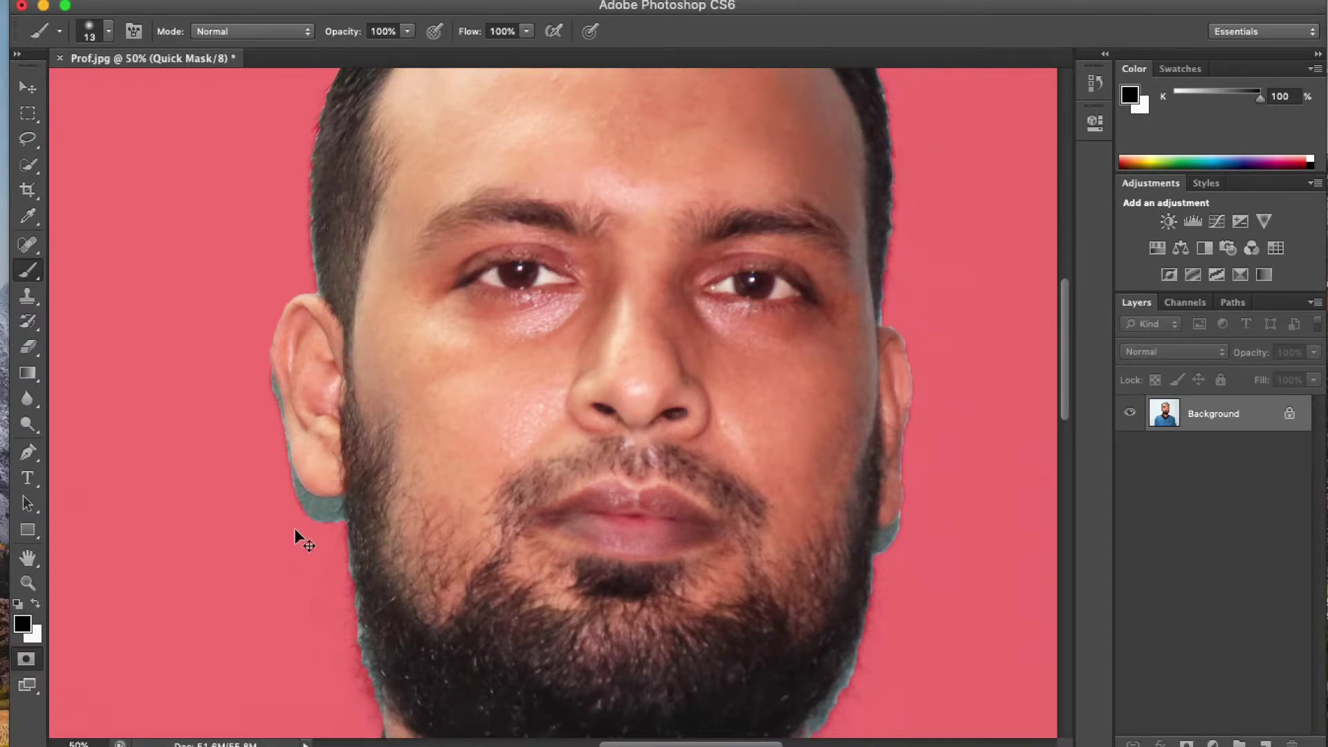
# Step: Paint the grey strips beside the earlobe and along the beard's right edge into the mask
pyautogui.hotkey('ctrl', '+')
pyautogui.hotkey('ctrl', '+')
pyautogui.hotkey('ctrl', '+')
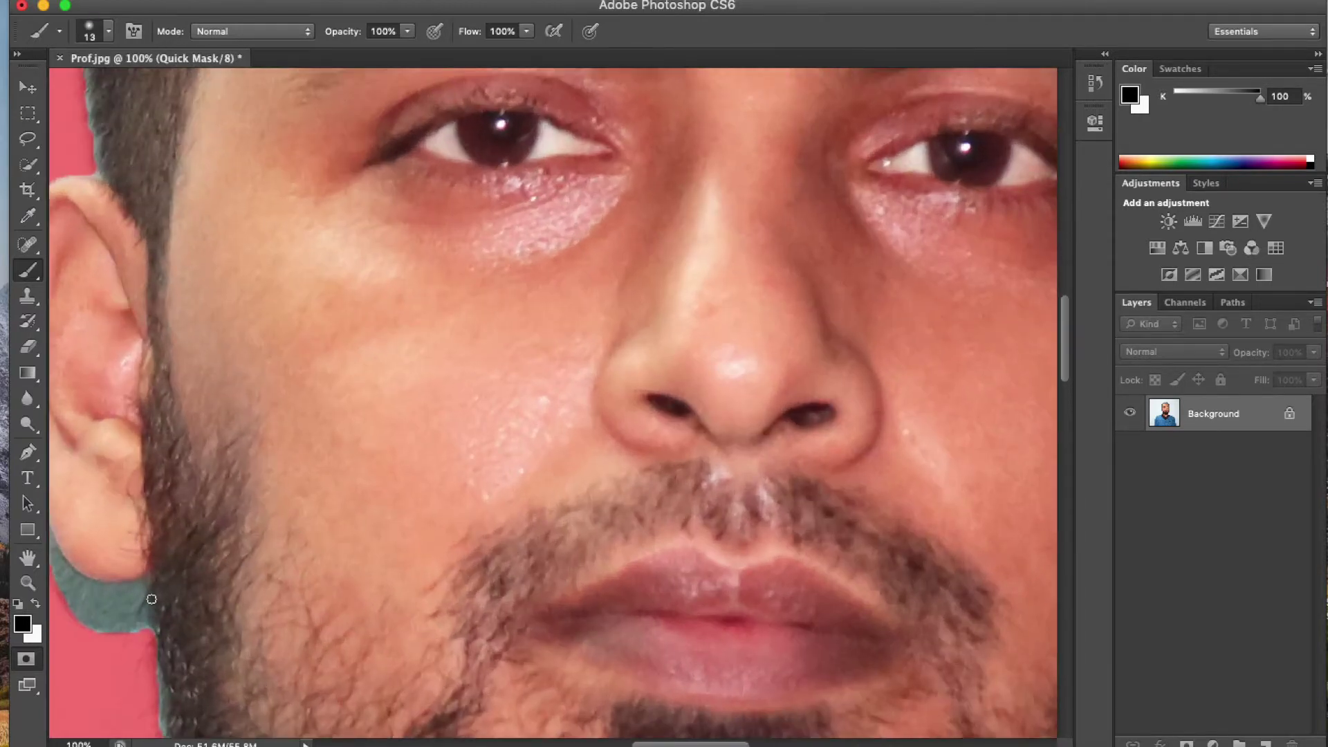
pyautogui.scroll(-3, 171, 526)
pyautogui.hscroll(-3, 172, 526)
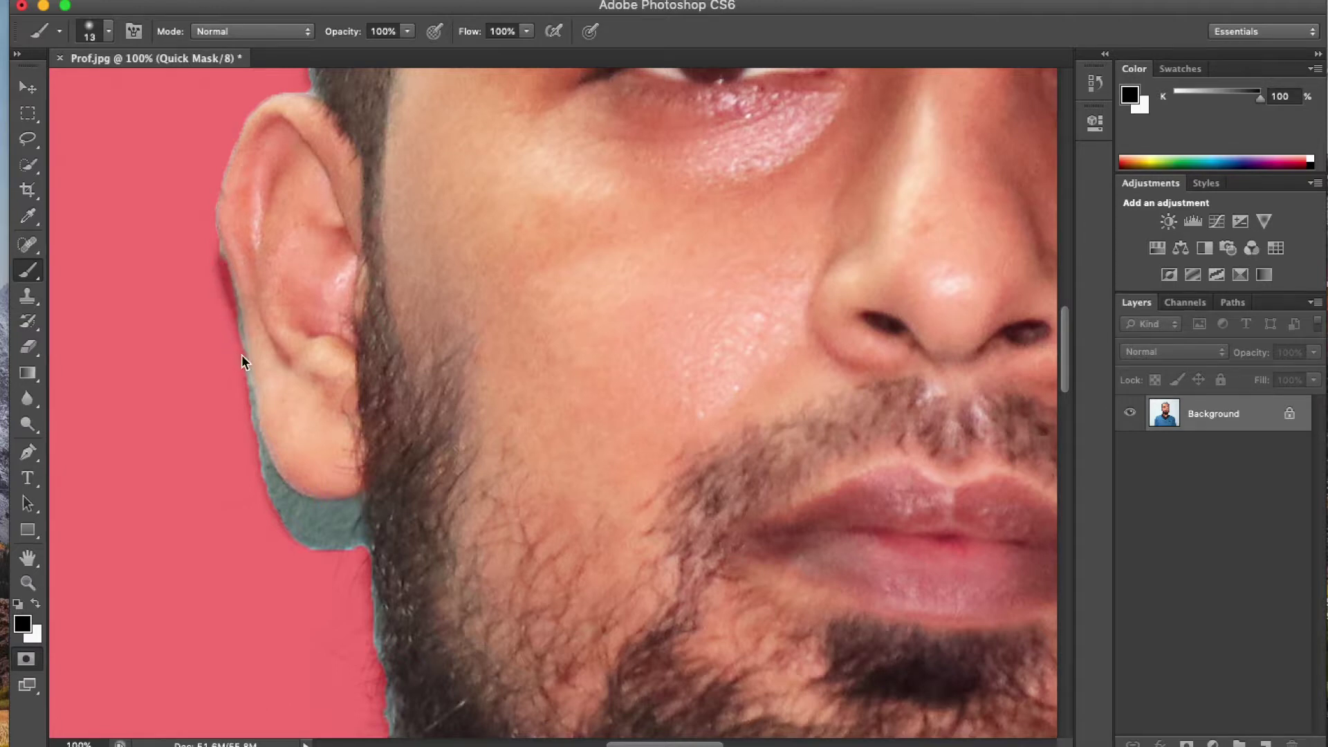
pyautogui.moveTo(244, 375)
pyautogui.mouseDown()
pyautogui.moveTo(269, 485)
pyautogui.moveTo(297, 536)
pyautogui.moveTo(341, 510)
pyautogui.mouseUp()
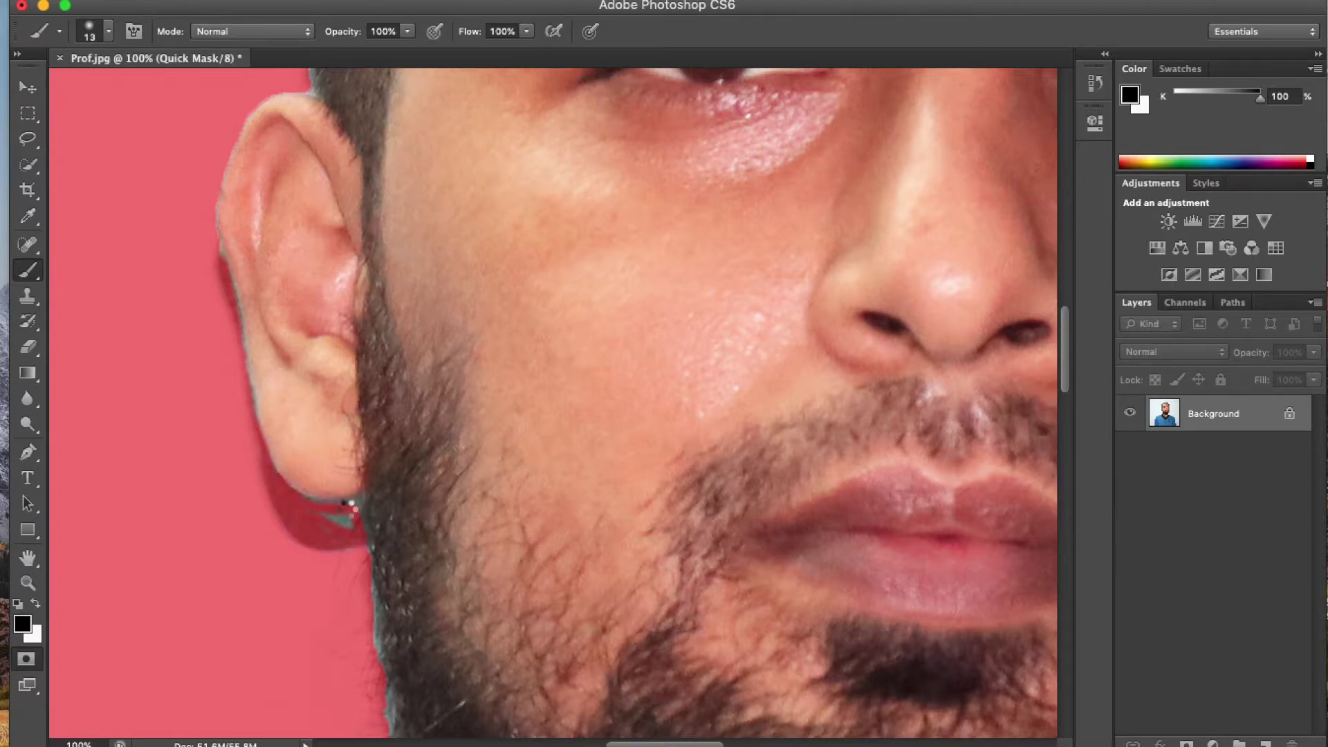
pyautogui.scroll(5, 255, 201)
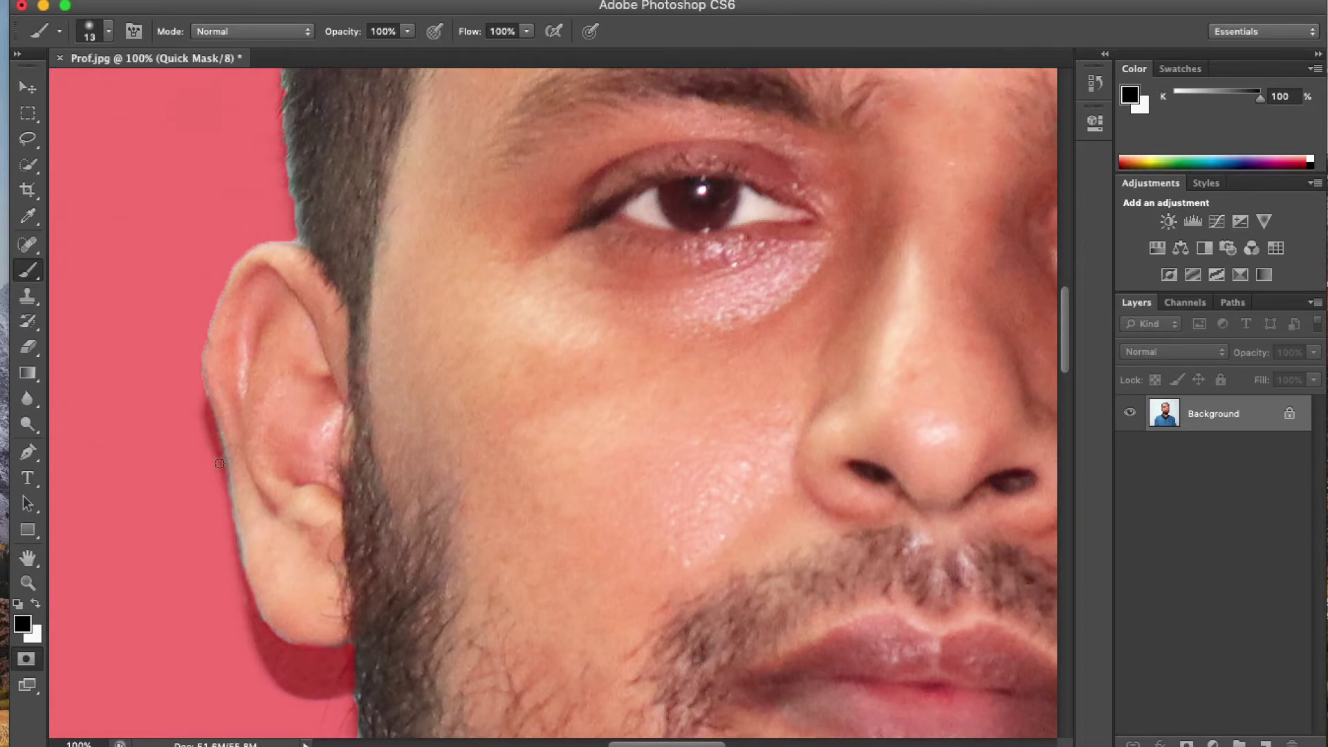
pyautogui.scroll(-6, 220, 463)
pyautogui.moveTo(305, 297)
pyautogui.mouseDown()
pyautogui.moveTo(332, 478)
pyautogui.moveTo(394, 655)
pyautogui.mouseUp()
pyautogui.hscroll(10, 395, 655)
pyautogui.moveTo(214, 620); pyautogui.dragTo(346, 235)
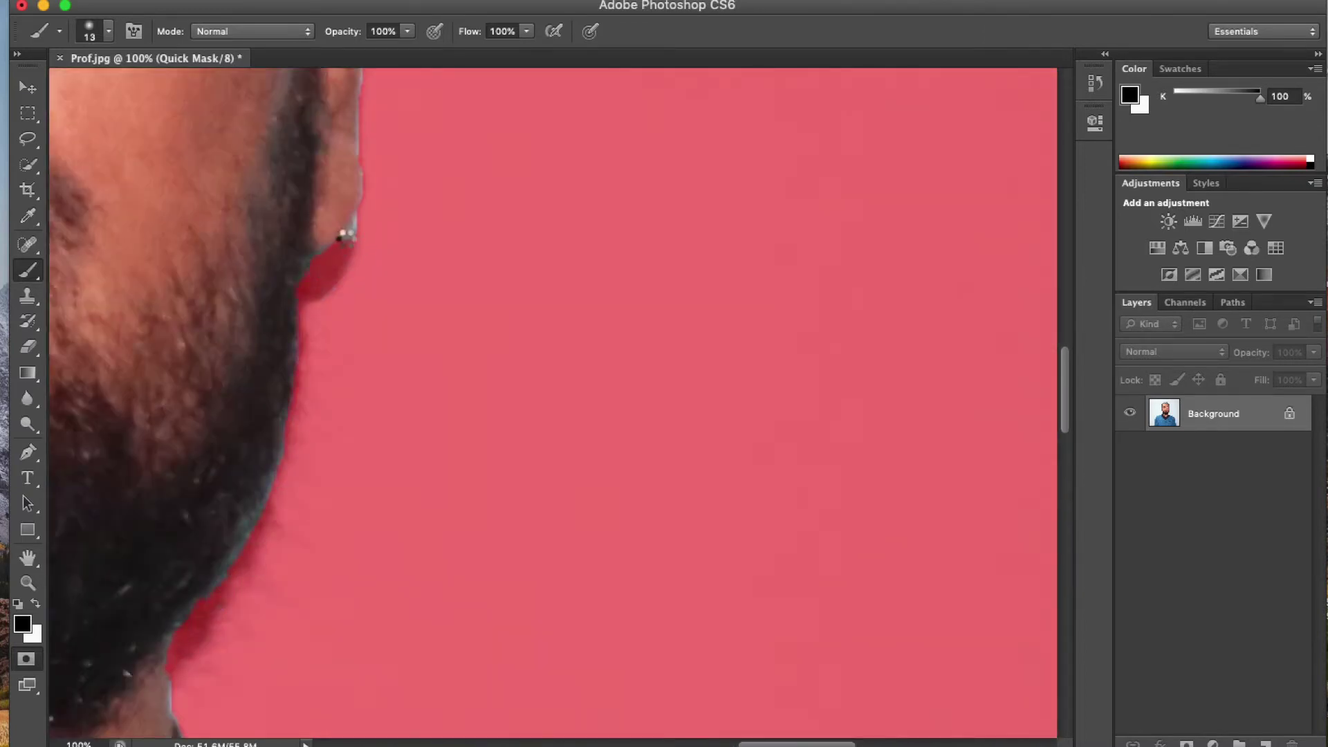
# Step: Mask the pale patches along the left and right hairline, then view the whole portrait
pyautogui.scroll(5, 353, 232)
pyautogui.scroll(5, 326, 224)
pyautogui.scroll(5, 394, 407)
pyautogui.hscroll(-1, 395, 407)
pyautogui.moveTo(703, 231)
pyautogui.mouseDown()
pyautogui.moveTo(692, 243)
pyautogui.moveTo(717, 225)
pyautogui.moveTo(681, 237)
pyautogui.moveTo(755, 232)
pyautogui.mouseUp()
pyautogui.moveTo(857, 276)
pyautogui.mouseDown()
pyautogui.moveTo(934, 281)
pyautogui.moveTo(983, 332)
pyautogui.moveTo(927, 327)
pyautogui.moveTo(1024, 366)
pyautogui.mouseUp()
pyautogui.moveTo(893, 311); pyautogui.dragTo(858, 284)
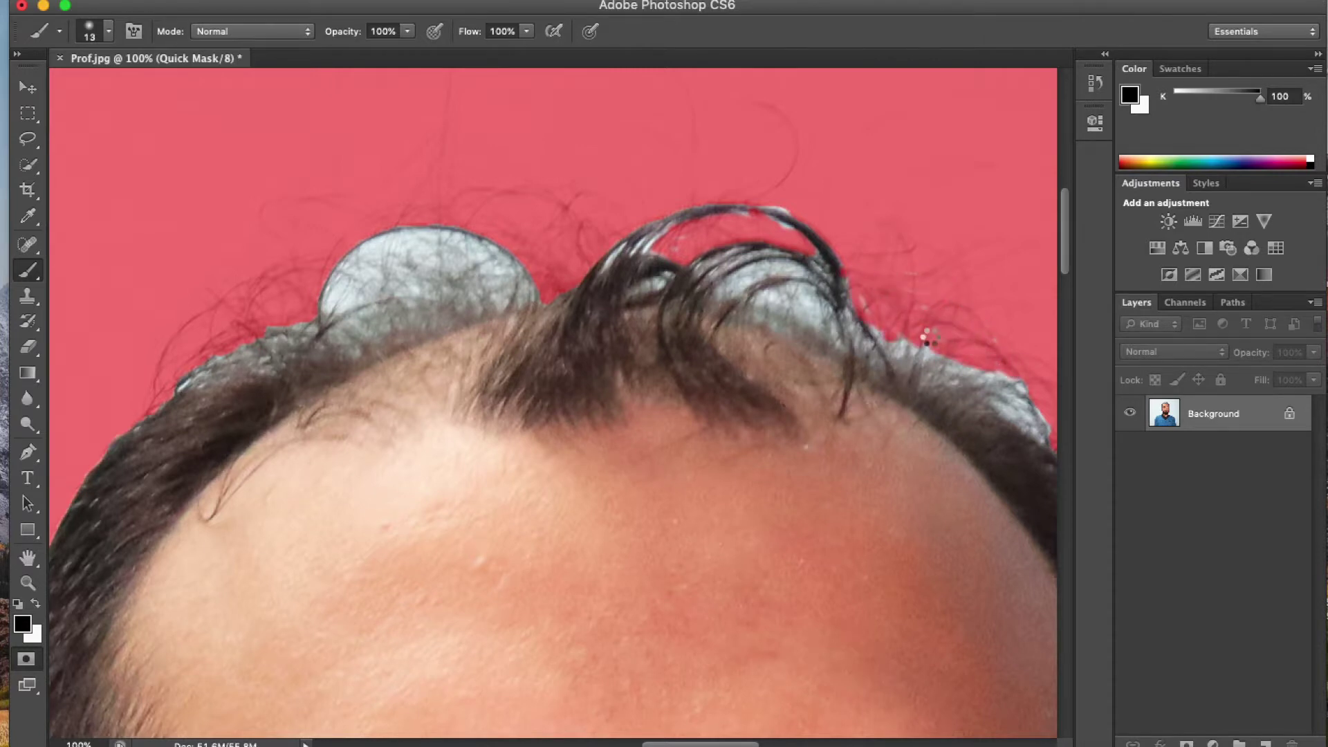
pyautogui.moveTo(997, 378); pyautogui.dragTo(1038, 422)
pyautogui.moveTo(333, 304)
pyautogui.mouseDown()
pyautogui.moveTo(361, 268)
pyautogui.moveTo(477, 263)
pyautogui.moveTo(332, 297)
pyautogui.moveTo(406, 261)
pyautogui.moveTo(485, 249)
pyautogui.mouseUp()
pyautogui.hotkey('ctrl', '0')
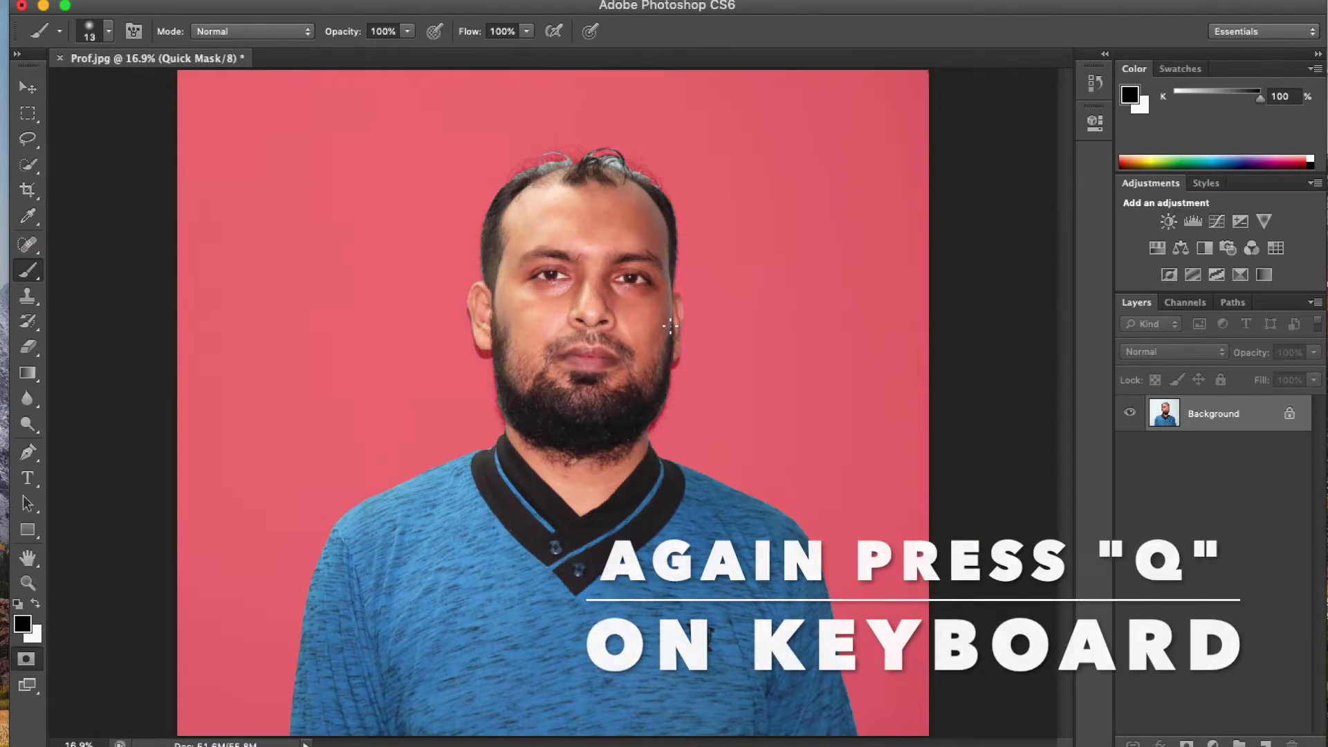
# Step: Exit Quick Mask and add a Solid Color fill layer in bright red fb0c00
pyautogui.press('q')
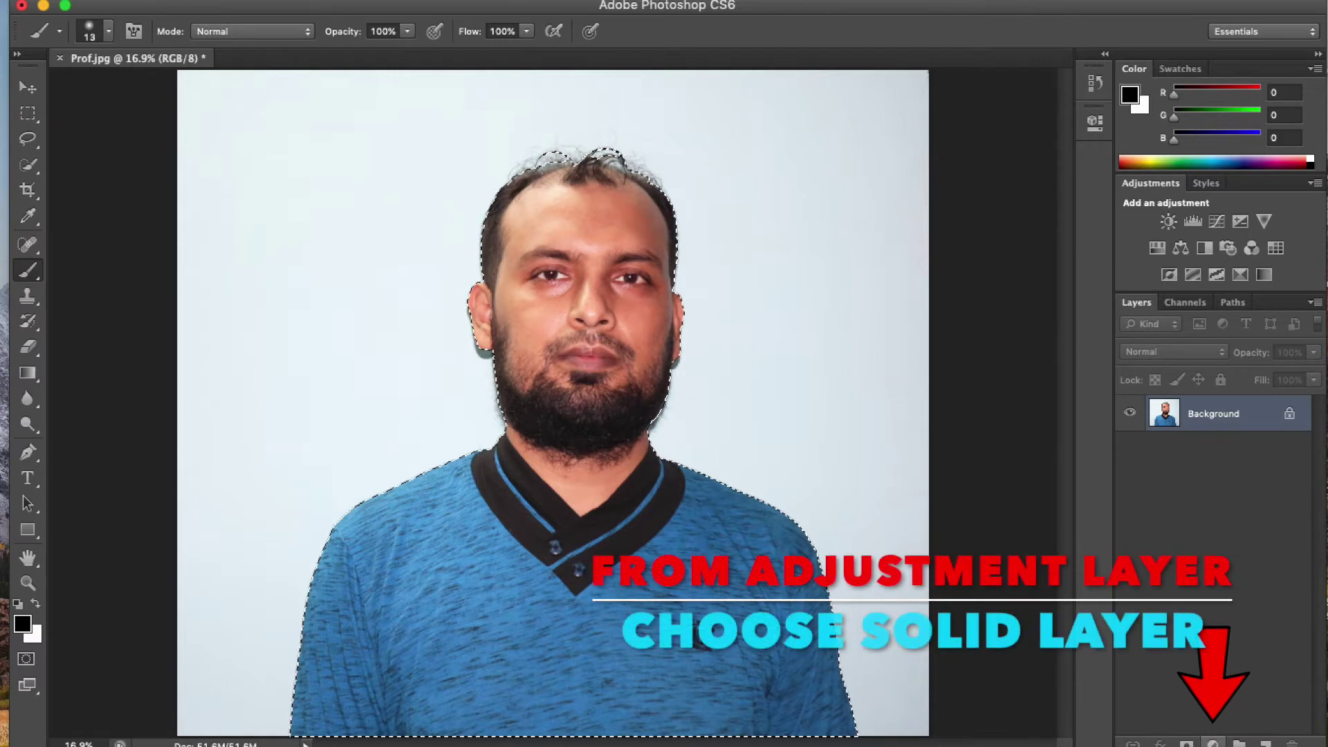
pyautogui.click(1213, 743)
pyautogui.click(1265, 480)
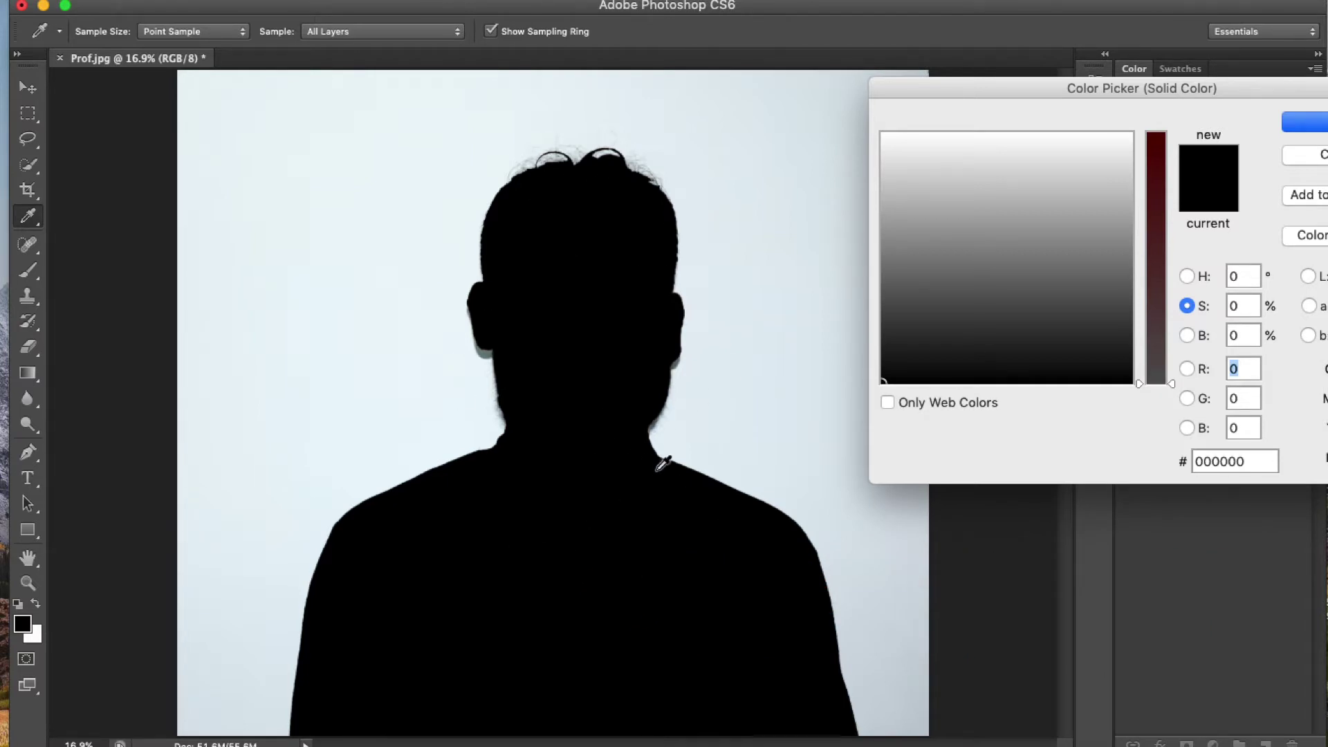
pyautogui.click(1160, 132)
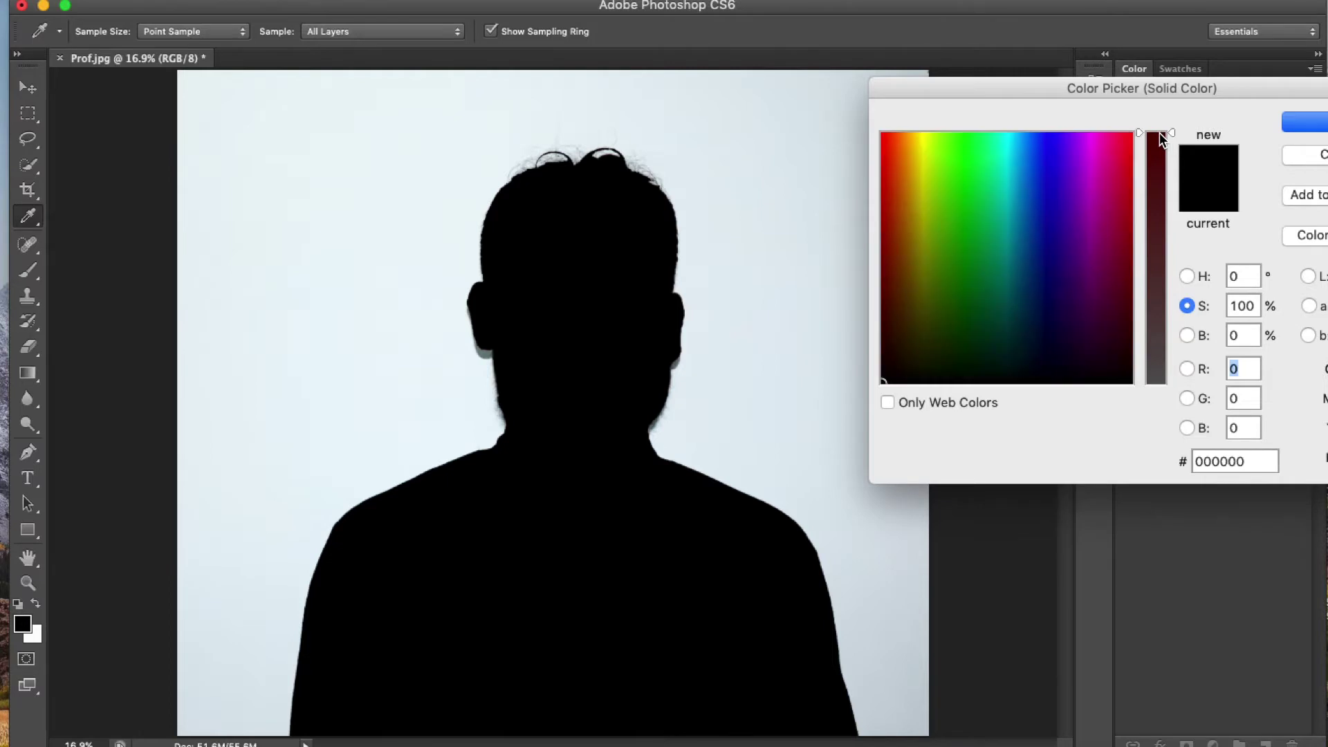
pyautogui.click(883, 137)
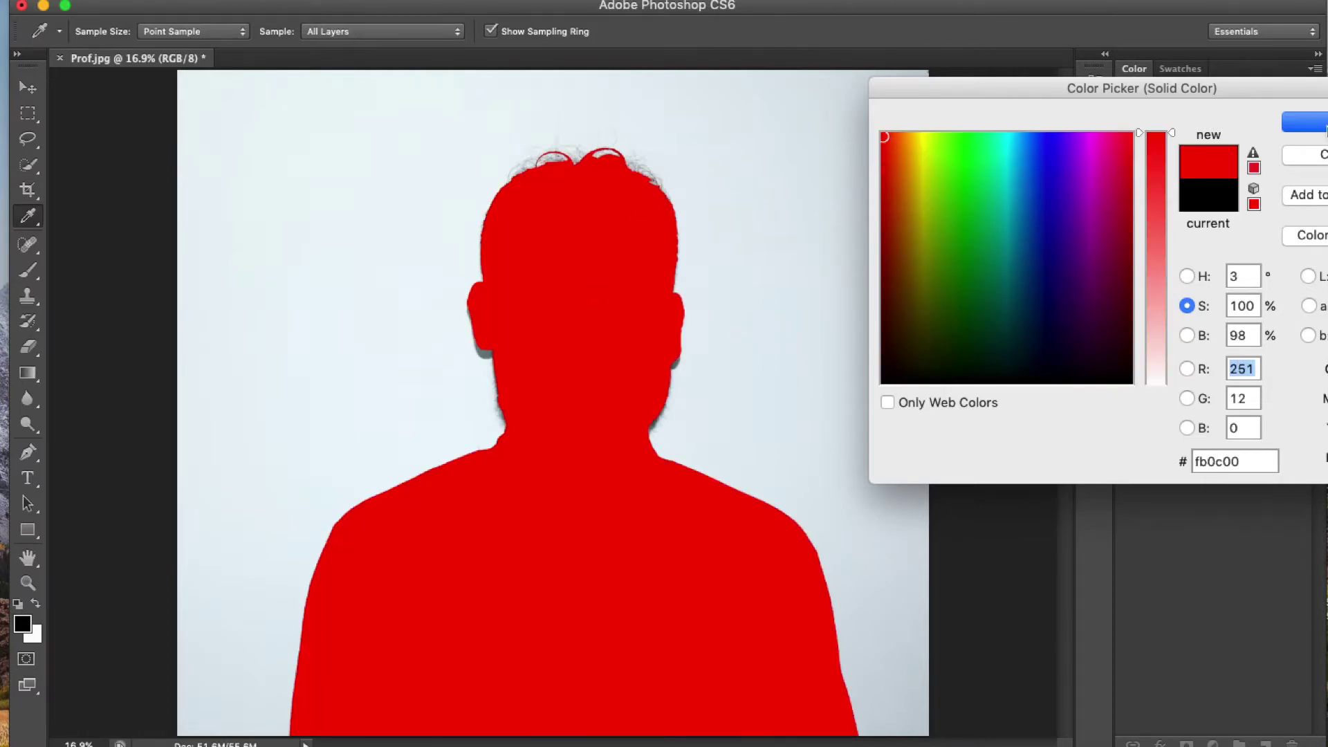
pyautogui.moveTo(1239, 79)
pyautogui.mouseDown()
pyautogui.moveTo(1083, 78)
pyautogui.moveTo(1165, 71)
pyautogui.moveTo(1137, 72)
pyautogui.mouseUp()
pyautogui.click(1232, 114)
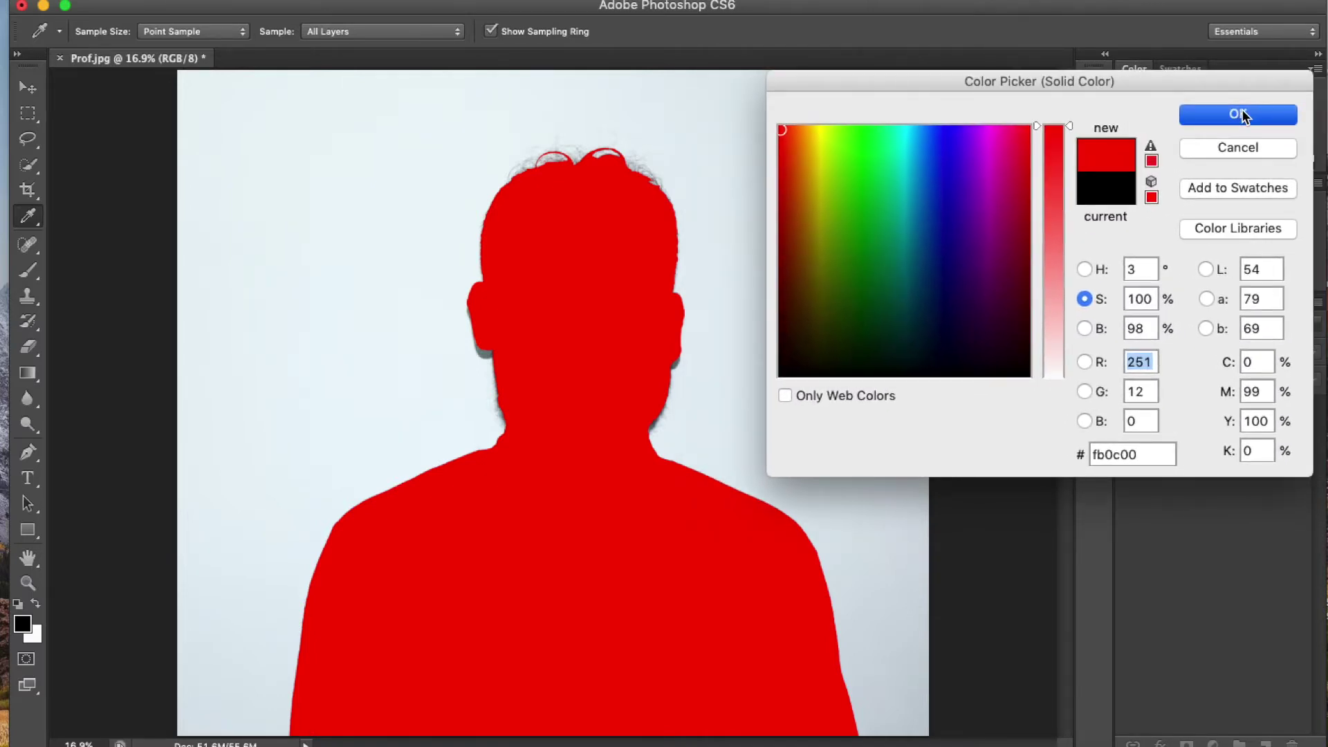
pyautogui.press('b')
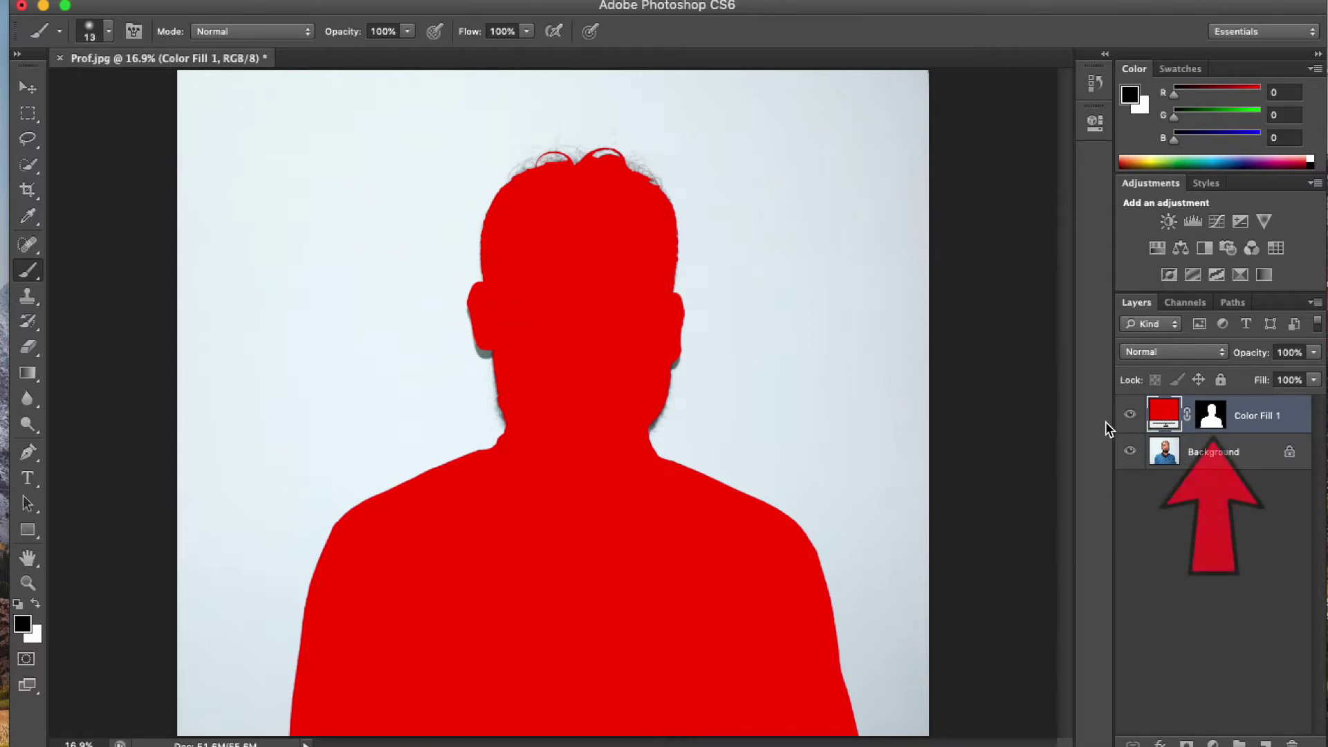
# Step: Select the Color Fill 1 layer mask and invert it in the Masks properties panel
pyautogui.click(1212, 419)
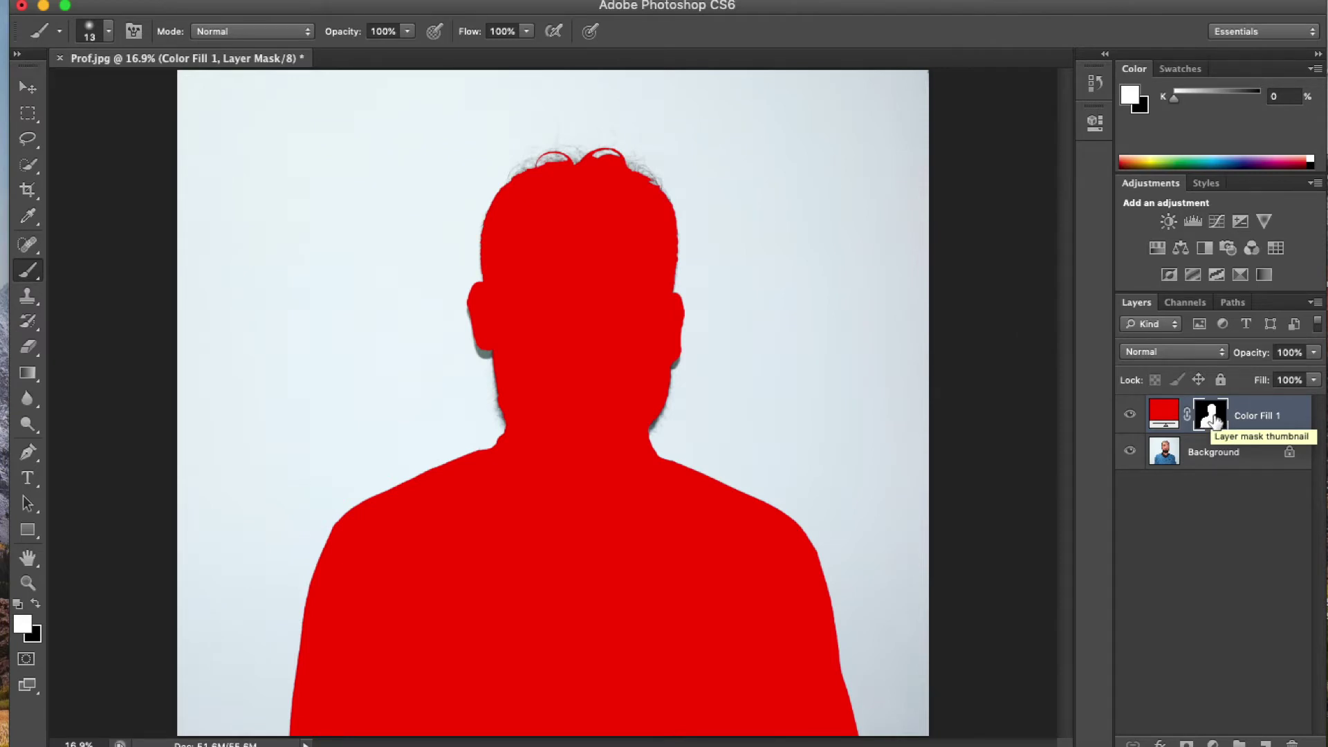
pyautogui.click(1096, 122)
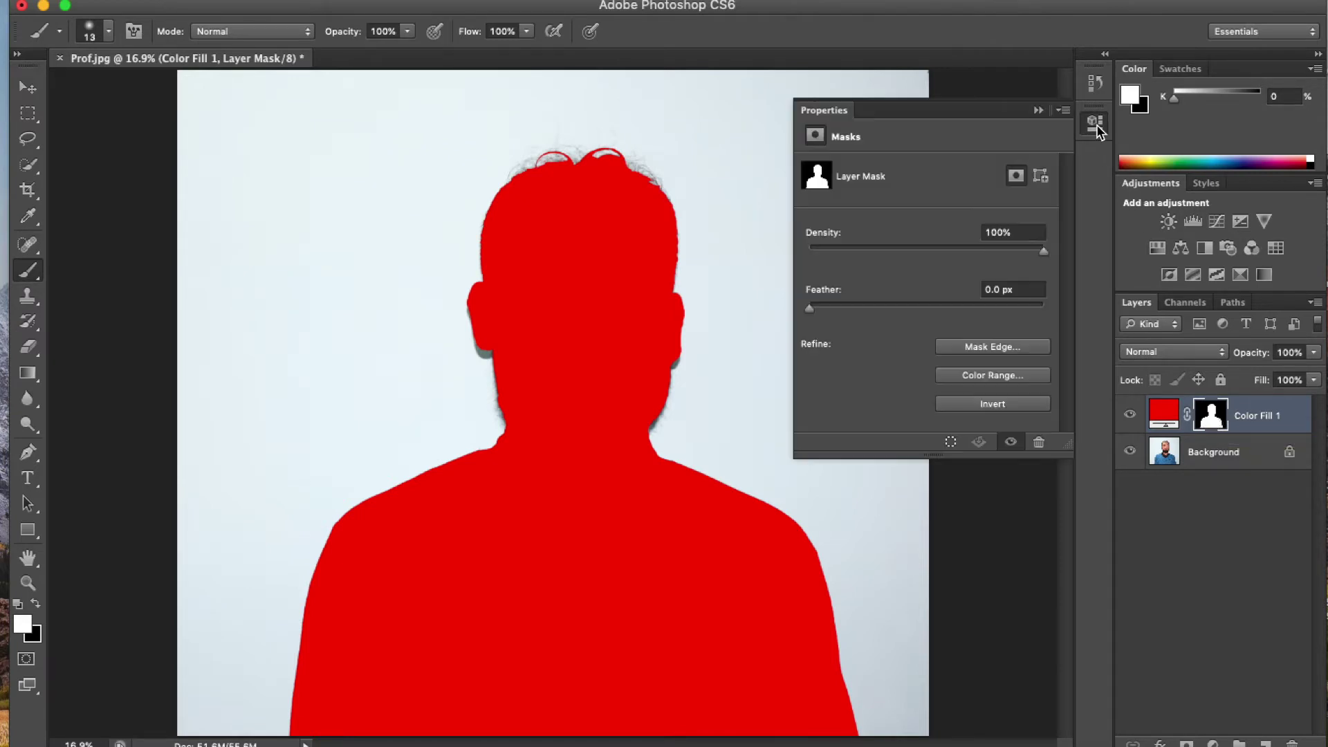
pyautogui.click(996, 410)
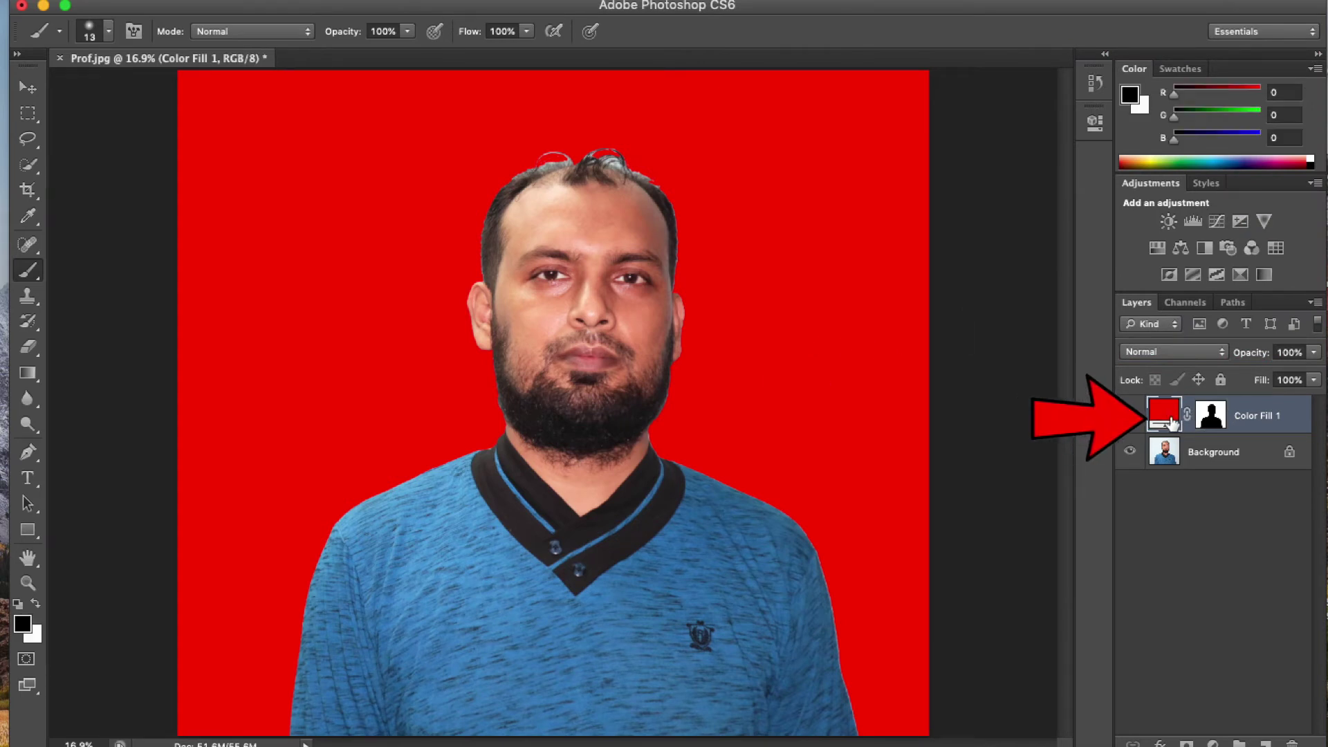
# Step: Try several hues for the Color Fill 1 colour and settle on dark crimson c40037
pyautogui.doubleClick(1174, 420)
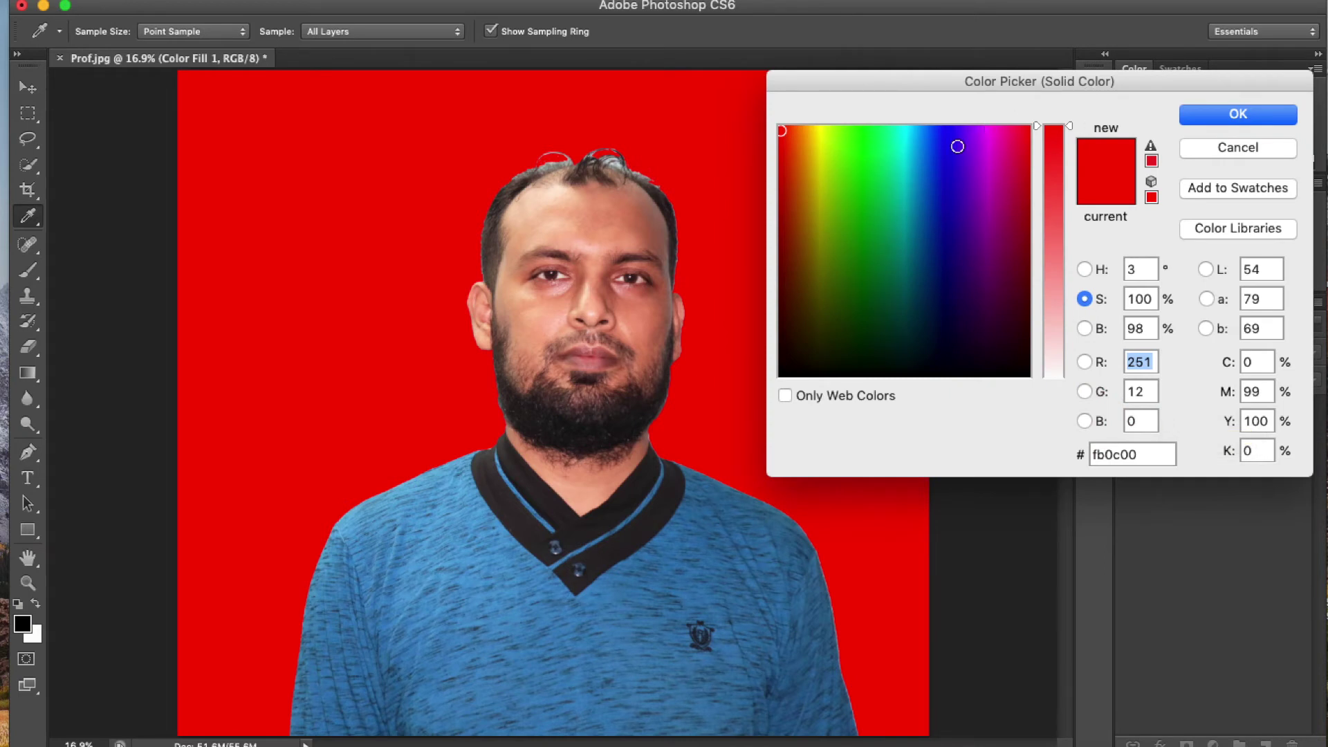
pyautogui.click(958, 146)
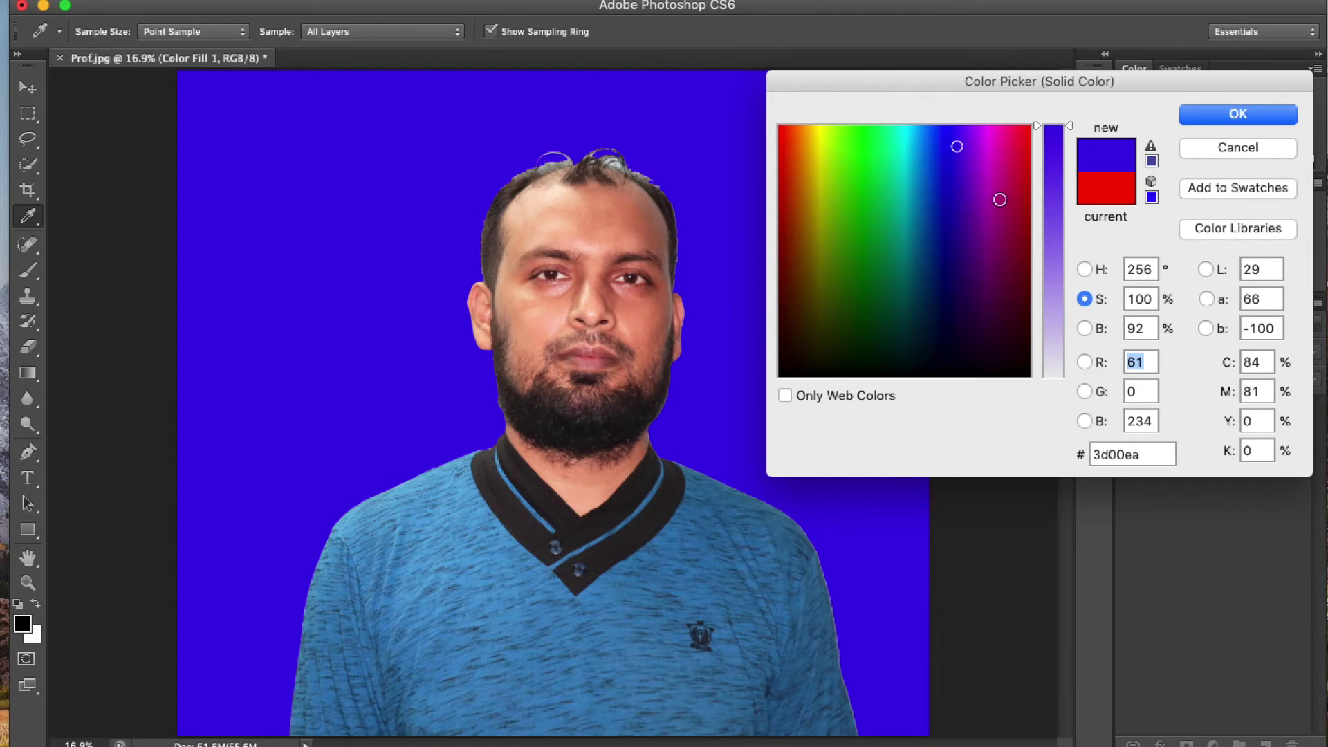
pyautogui.click(1017, 199)
pyautogui.click(994, 247)
pyautogui.click(955, 288)
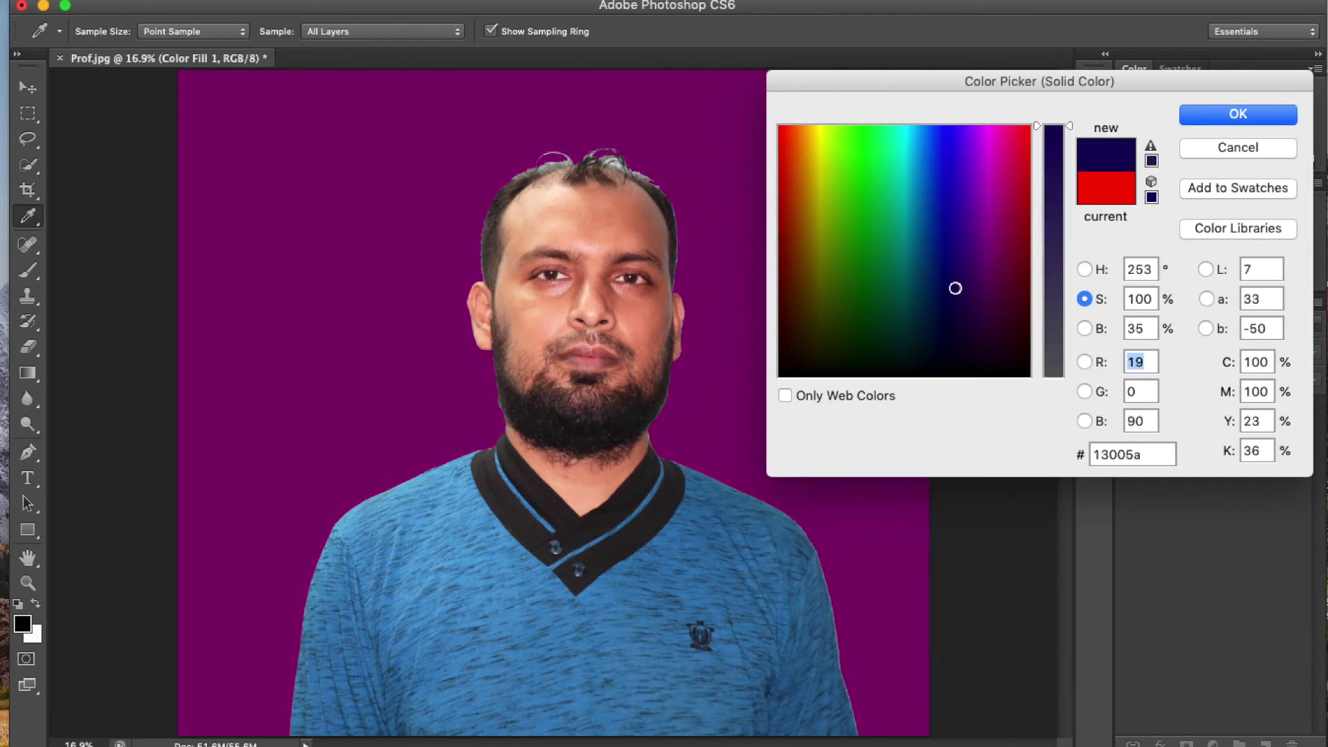
pyautogui.click(885, 327)
pyautogui.click(821, 352)
pyautogui.click(824, 274)
pyautogui.click(827, 214)
pyautogui.click(884, 143)
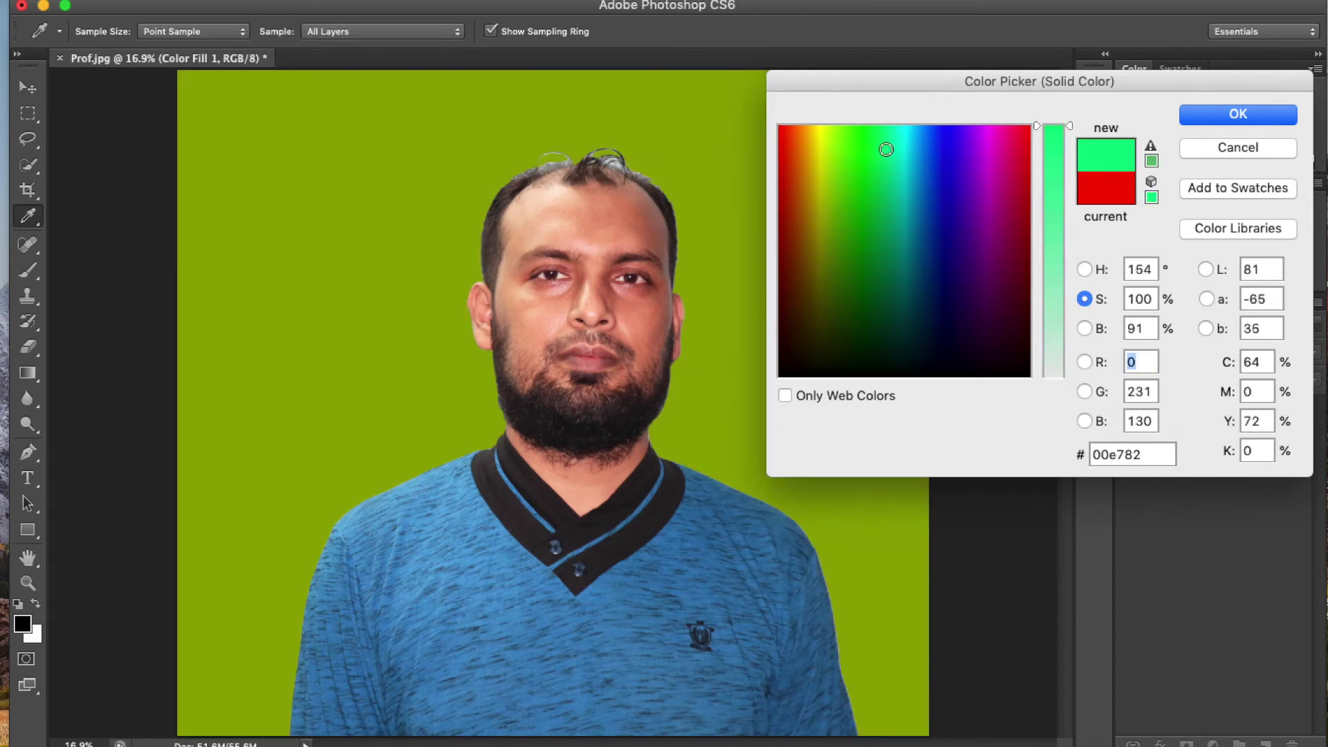
pyautogui.click(939, 130)
pyautogui.click(983, 147)
pyautogui.click(1019, 130)
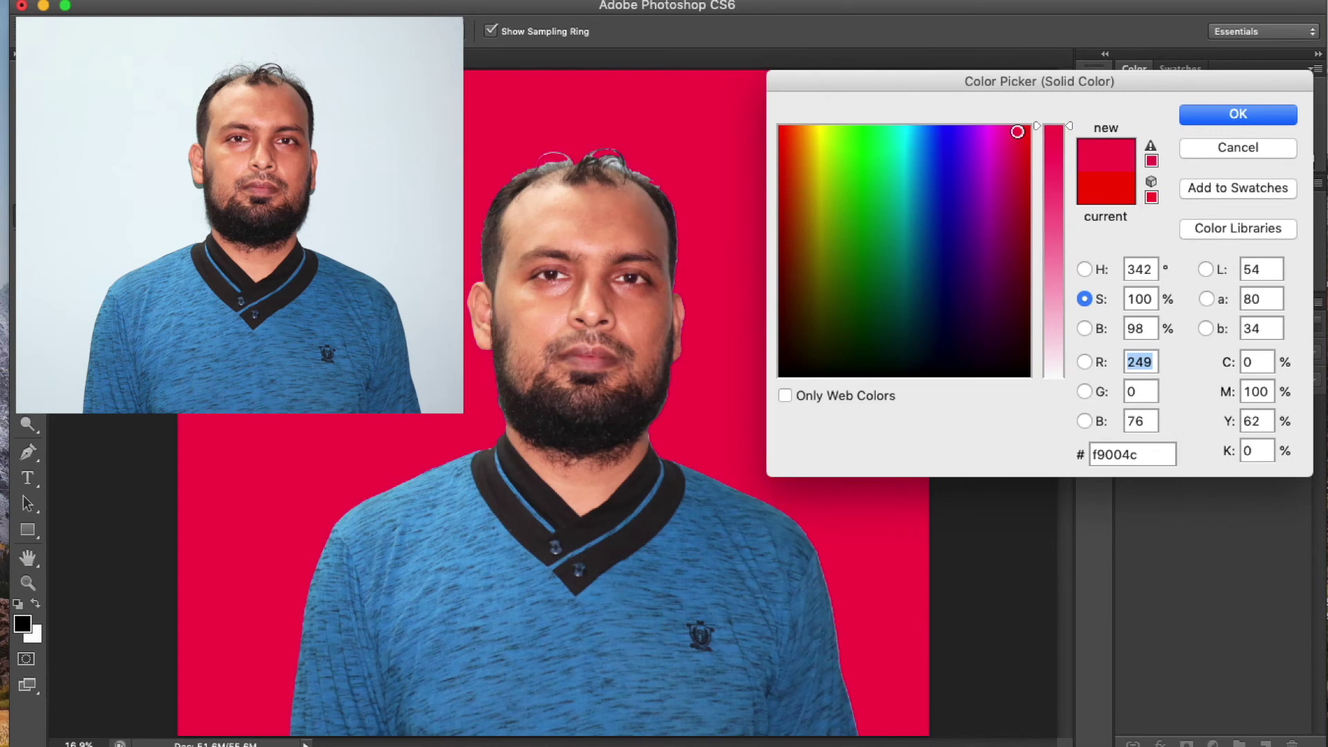
pyautogui.click(1018, 184)
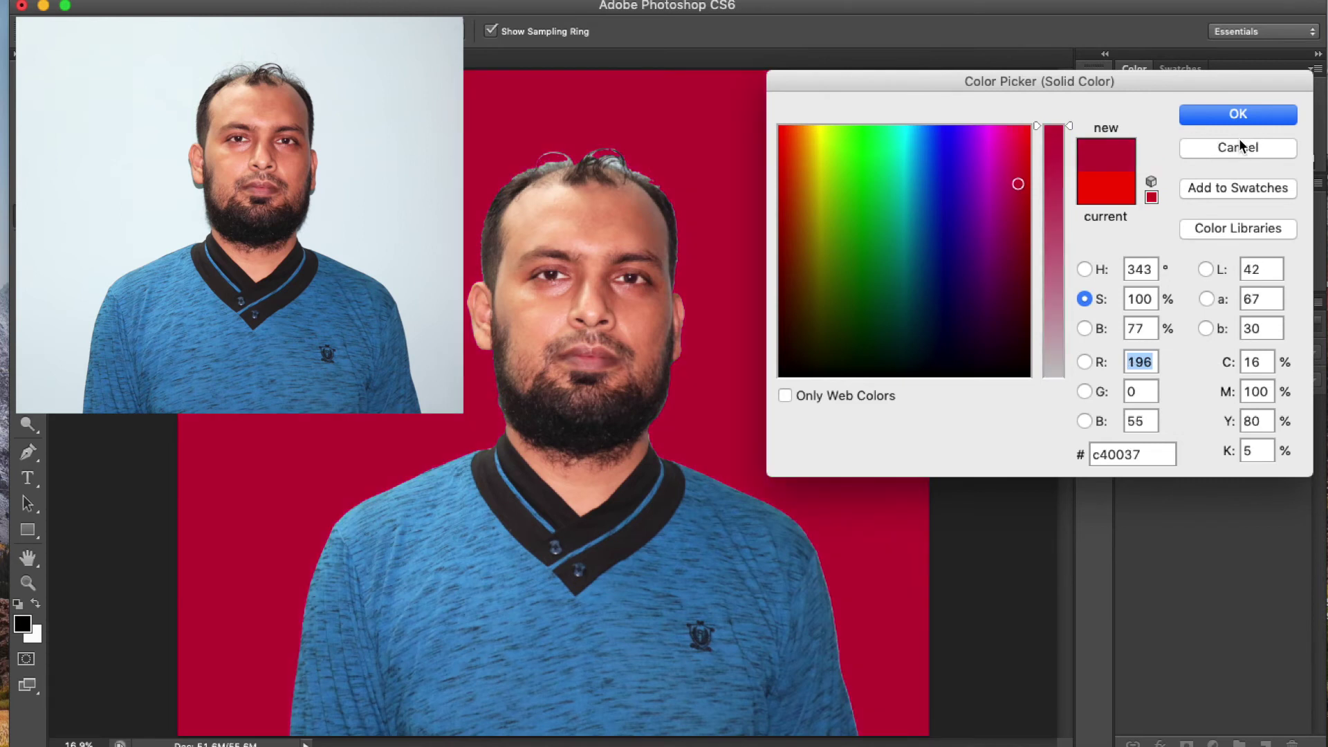
pyautogui.click(1252, 116)
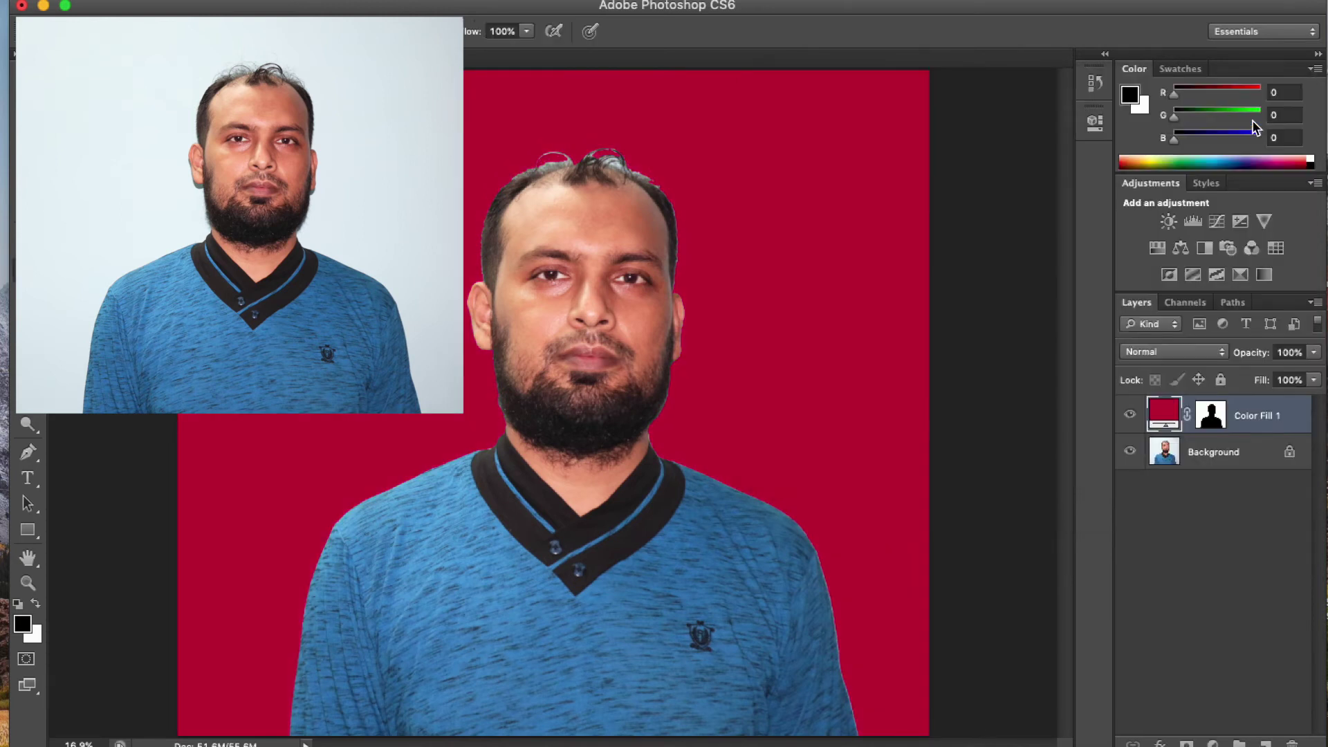
# Step: Set the fill layer's blend mode to Multiply and change its colour to blue 0076b3
pyautogui.click(1206, 347)
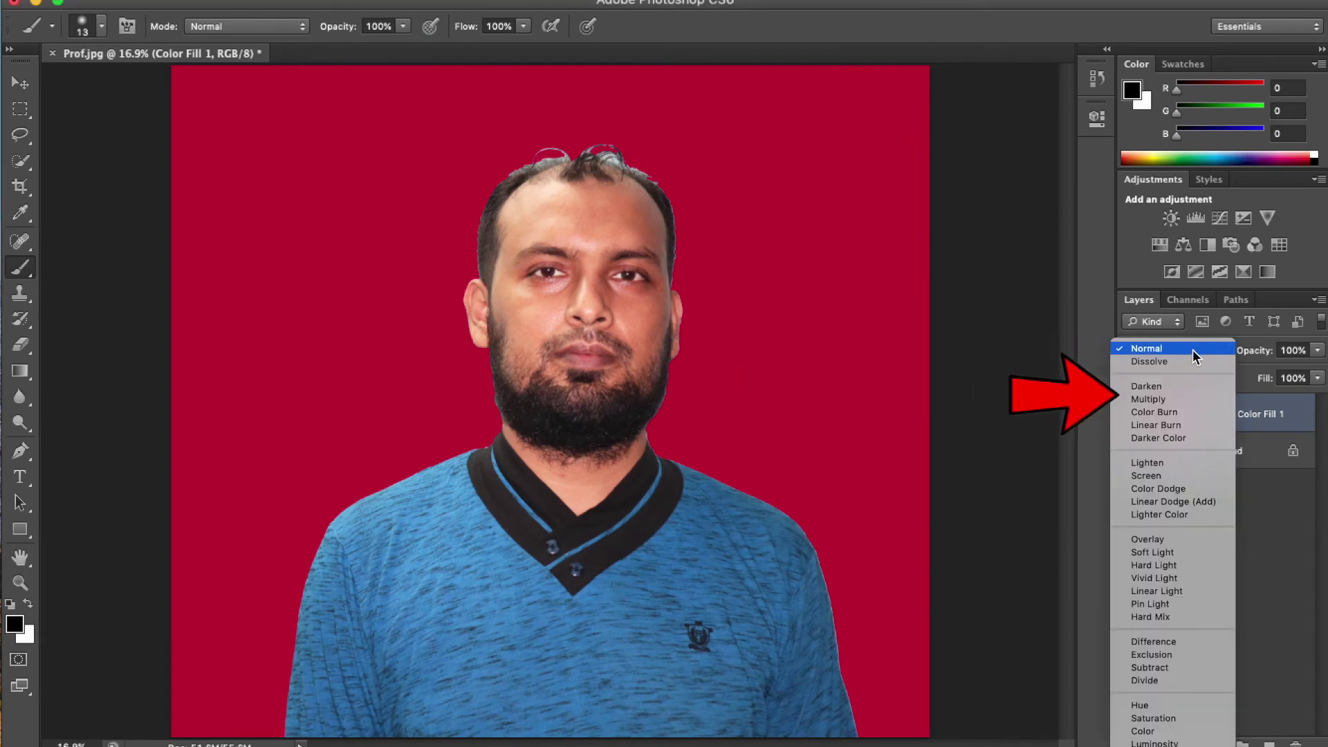
pyautogui.click(1172, 401)
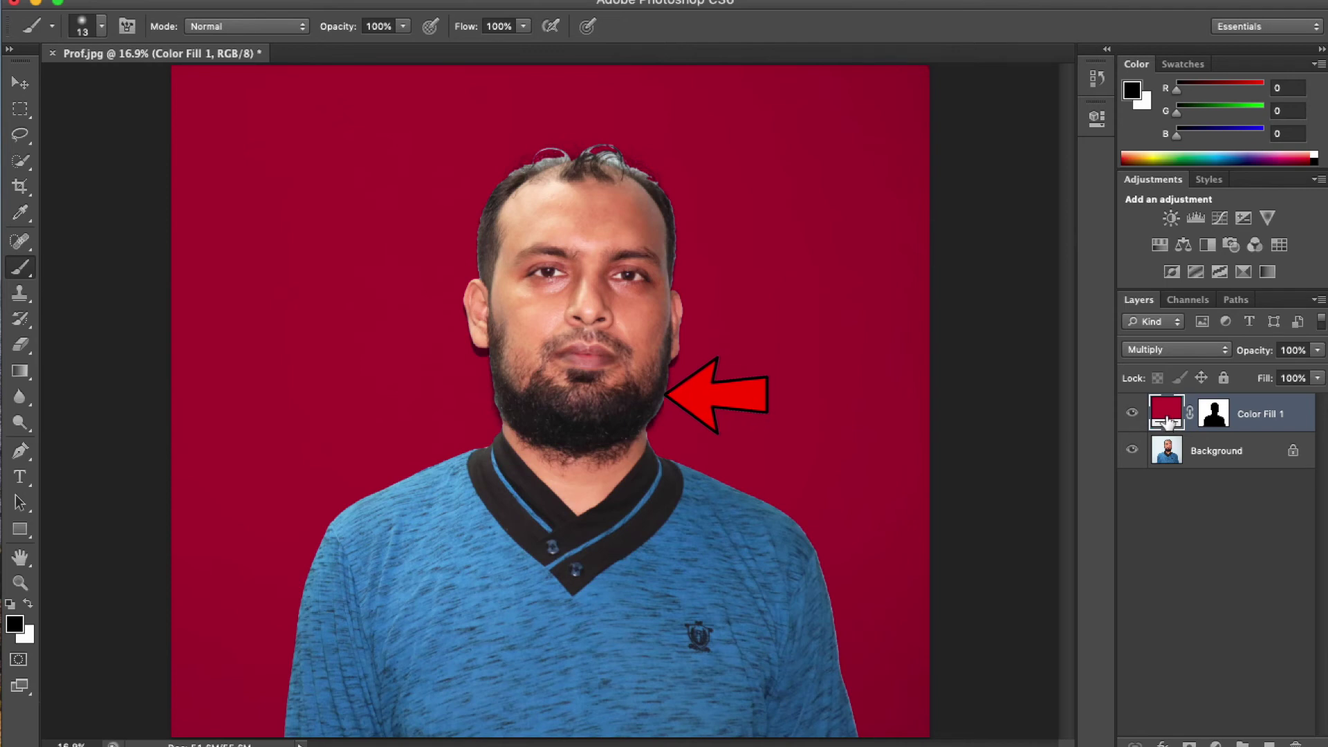
pyautogui.doubleClick(1167, 418)
pyautogui.click(1010, 266)
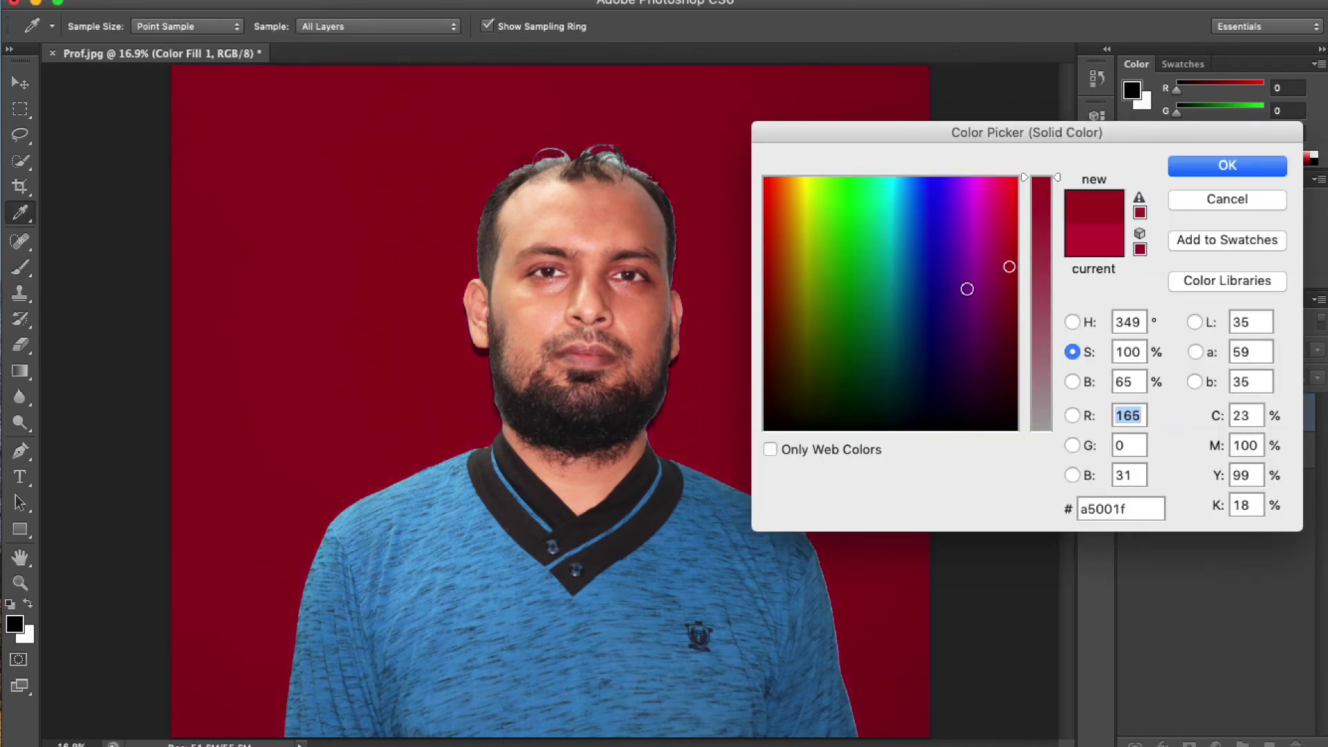
pyautogui.click(944, 290)
pyautogui.click(905, 254)
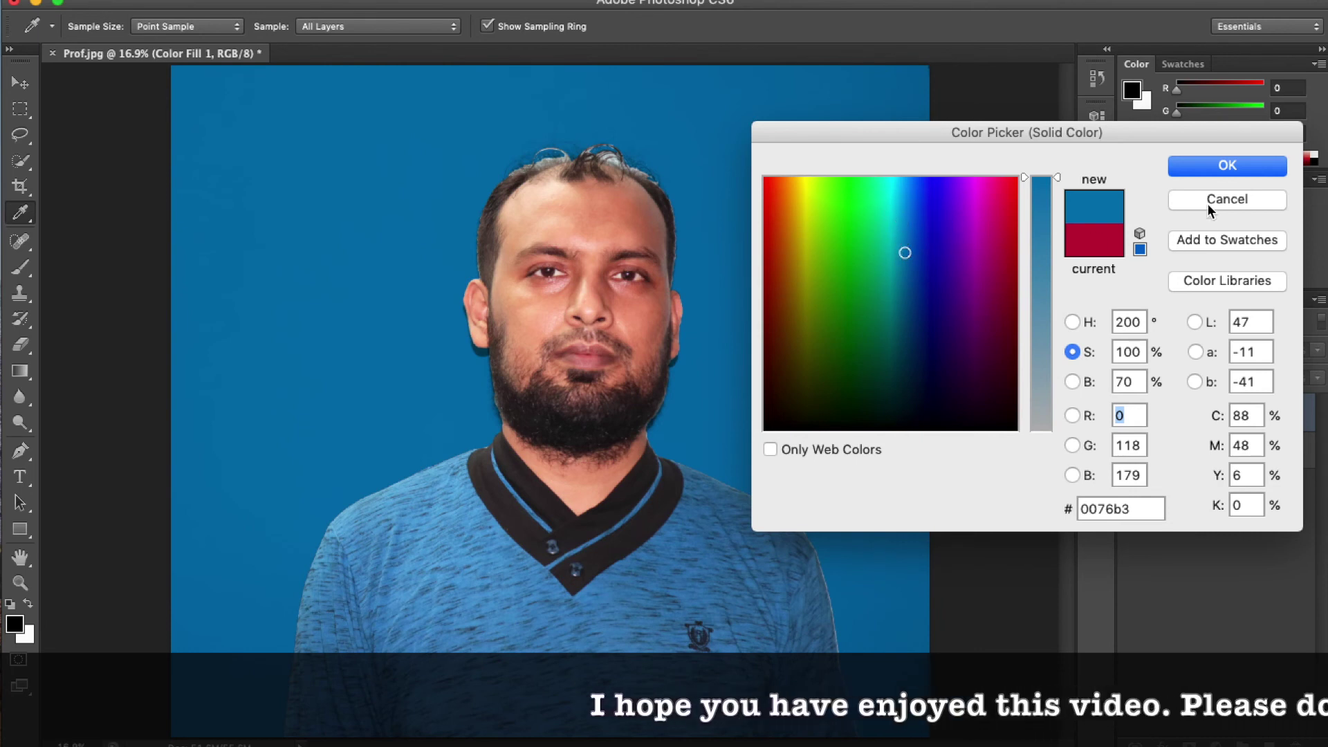
pyautogui.click(1230, 166)
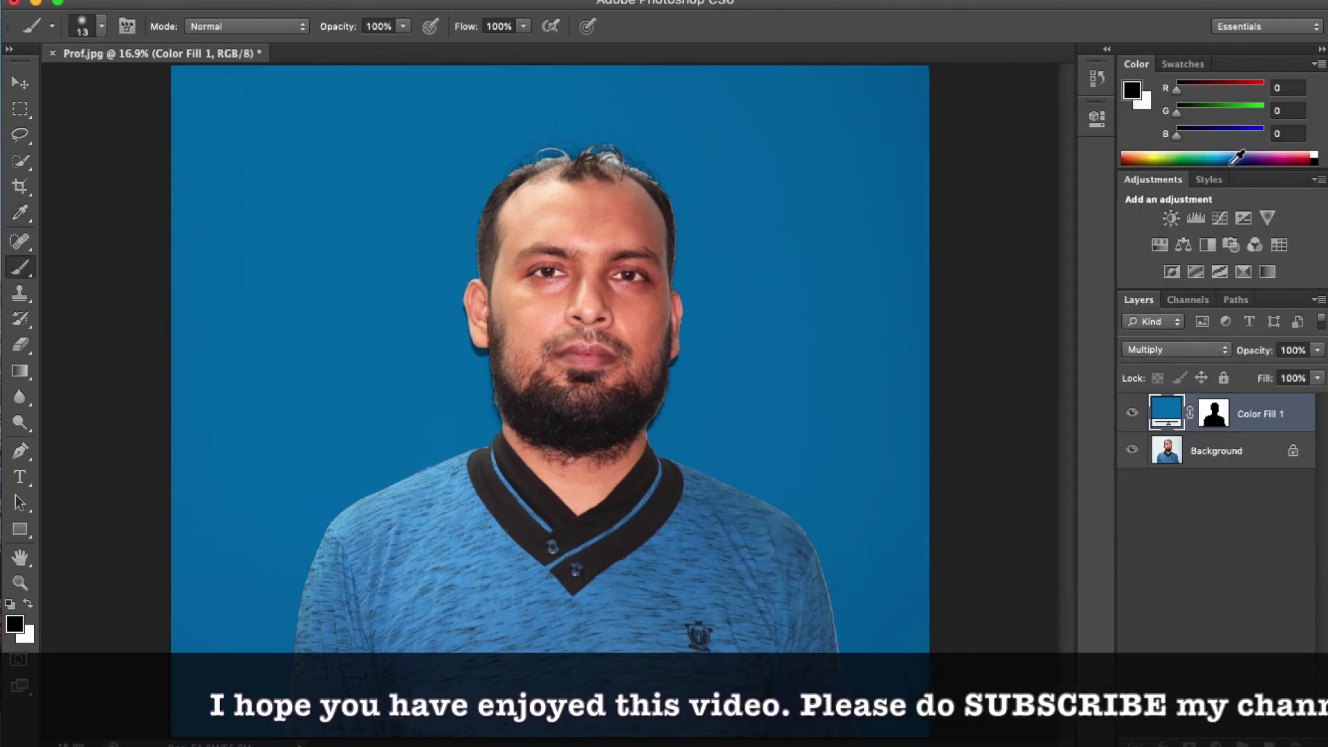